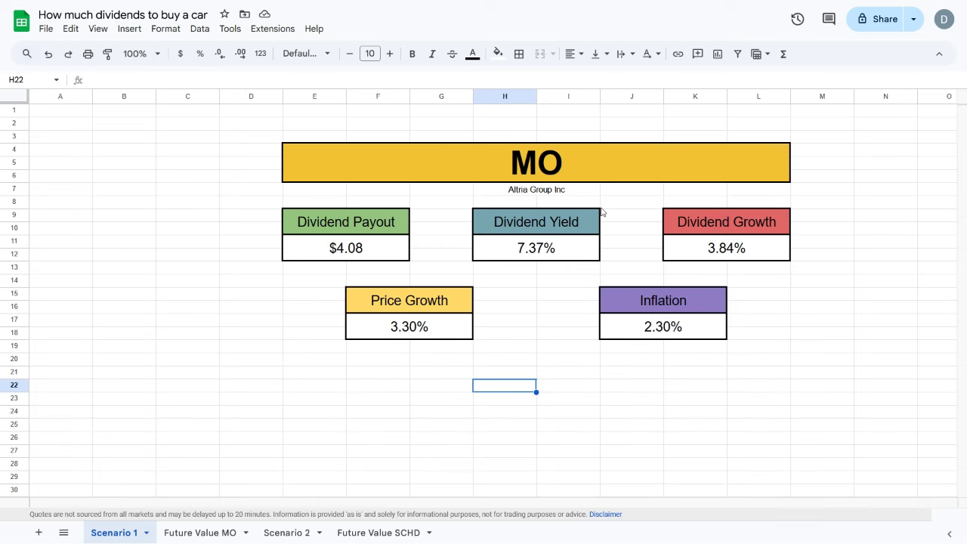
Review the MO assumptions on the Scenario 1 sheet: dividend yield, dividend growth, price growth and inflation
key(Right)
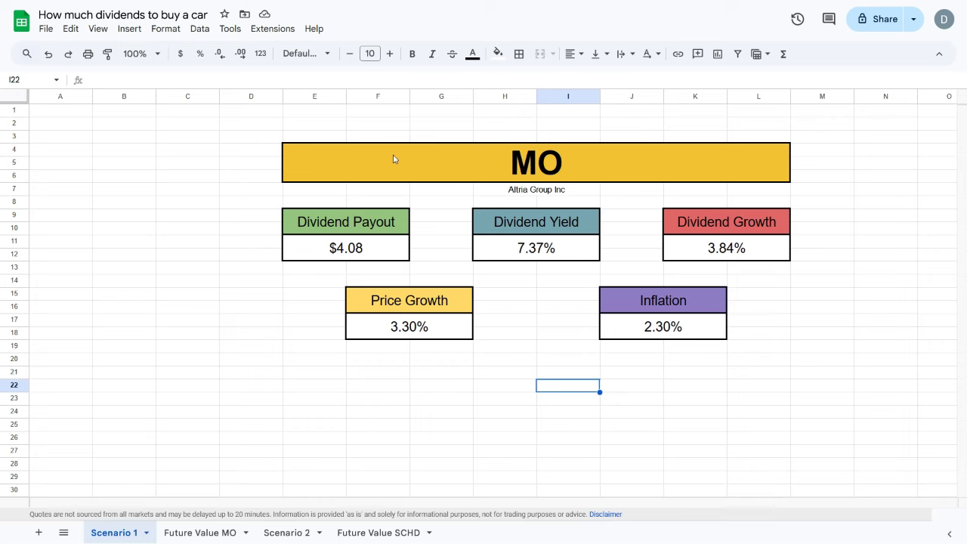
drag(302, 153, 746, 337)
click(695, 372)
click(529, 191)
click(531, 172)
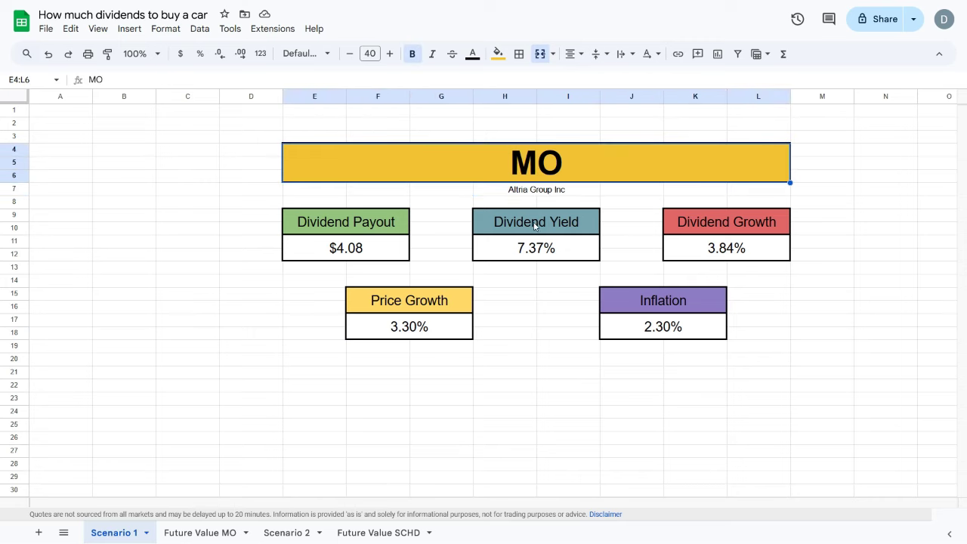
drag(534, 225, 533, 266)
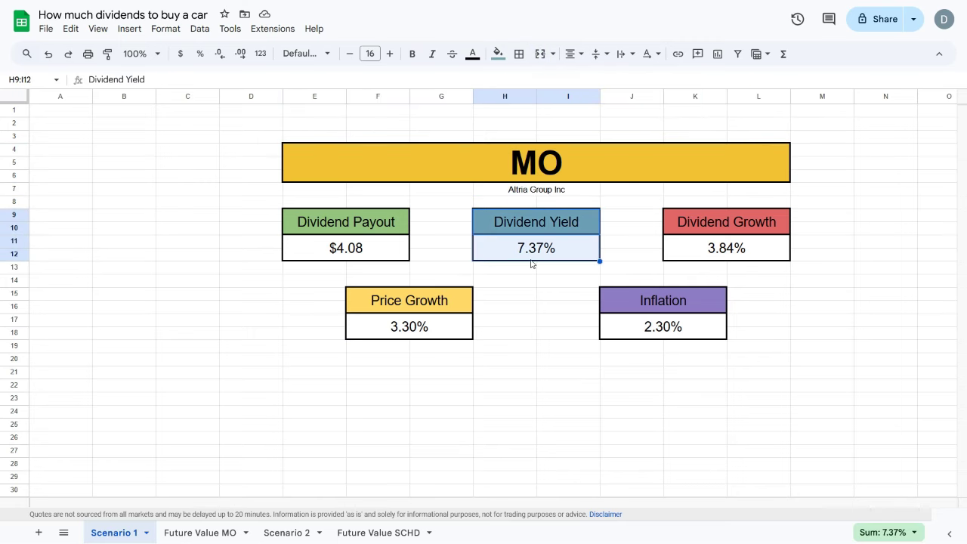
click(530, 270)
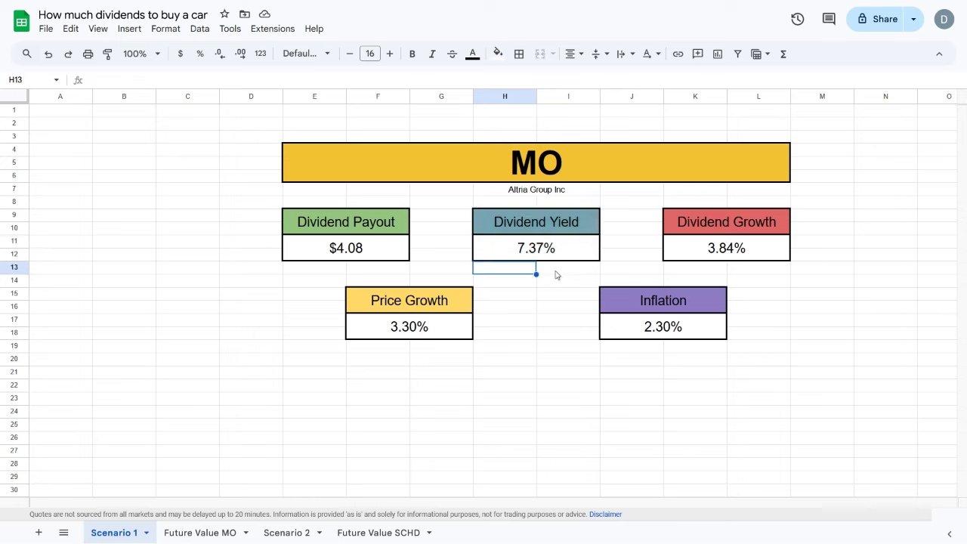
click(559, 275)
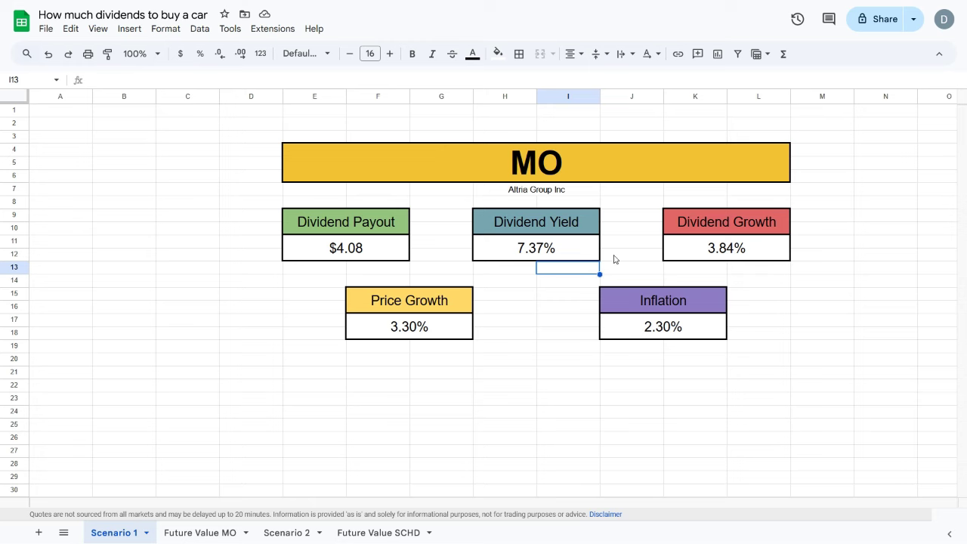
drag(722, 223, 725, 254)
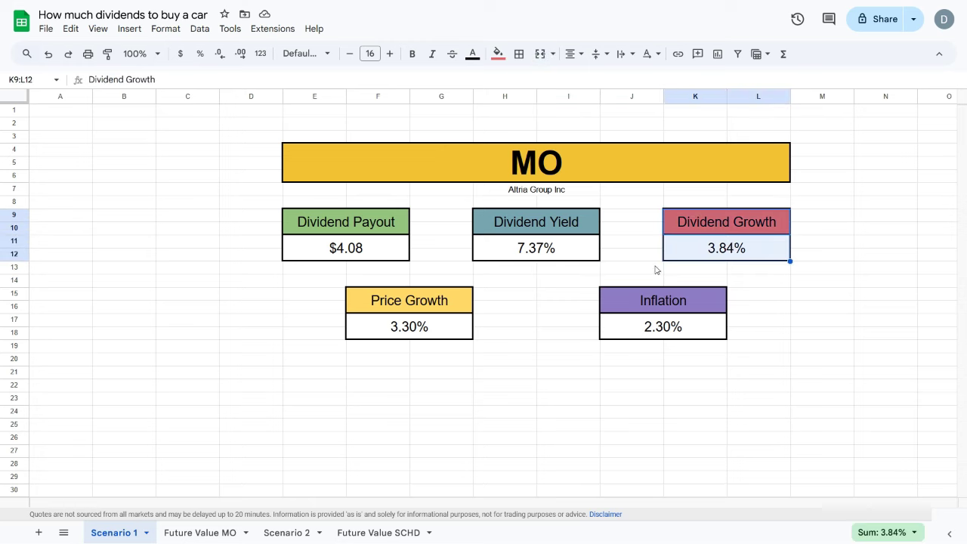
drag(444, 309, 439, 325)
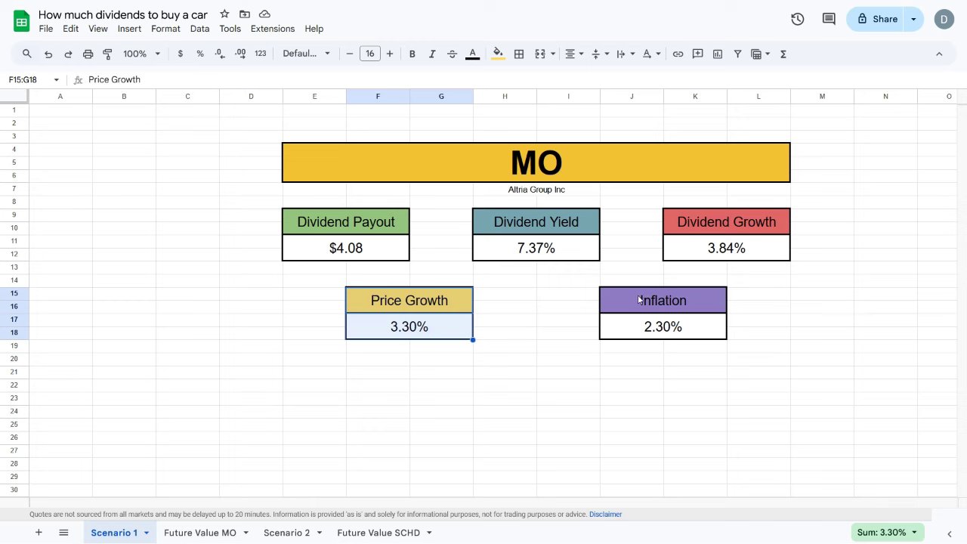
drag(642, 301, 722, 328)
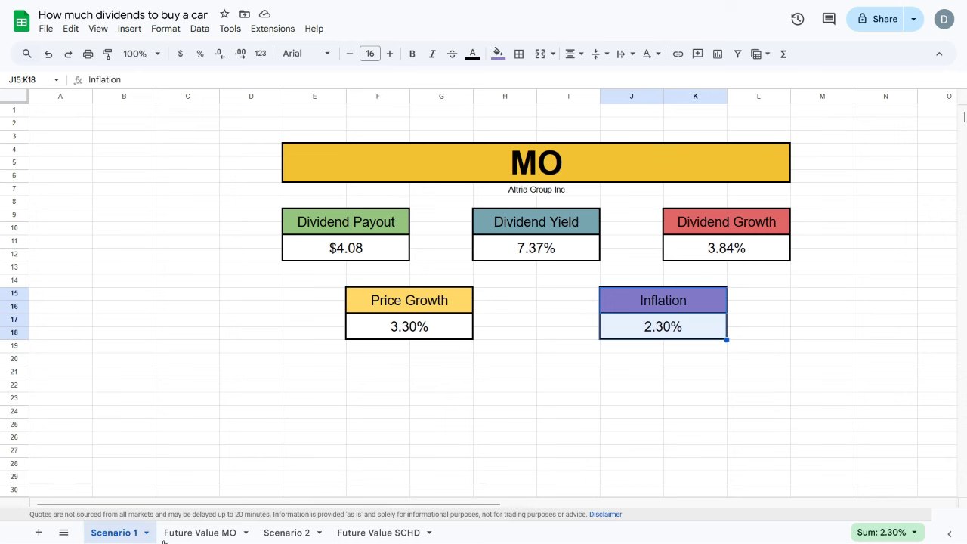
On the Future Value MO sheet, set the Amount Invested to 10000
click(200, 533)
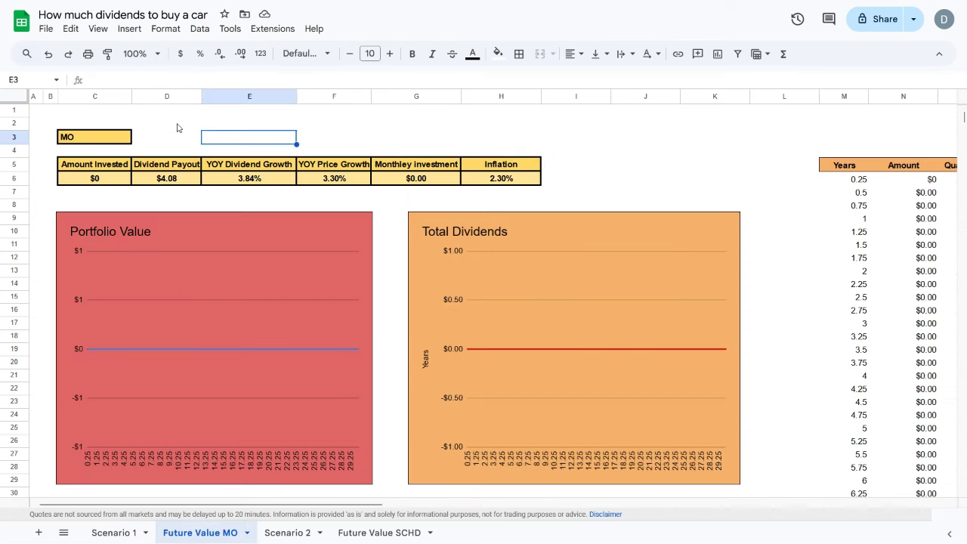
click(177, 128)
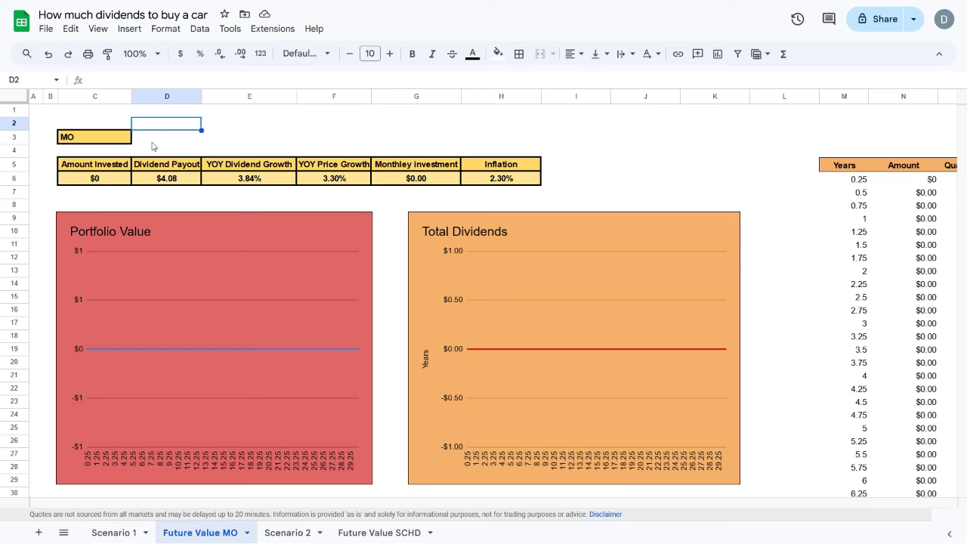
click(110, 183)
text(10000)
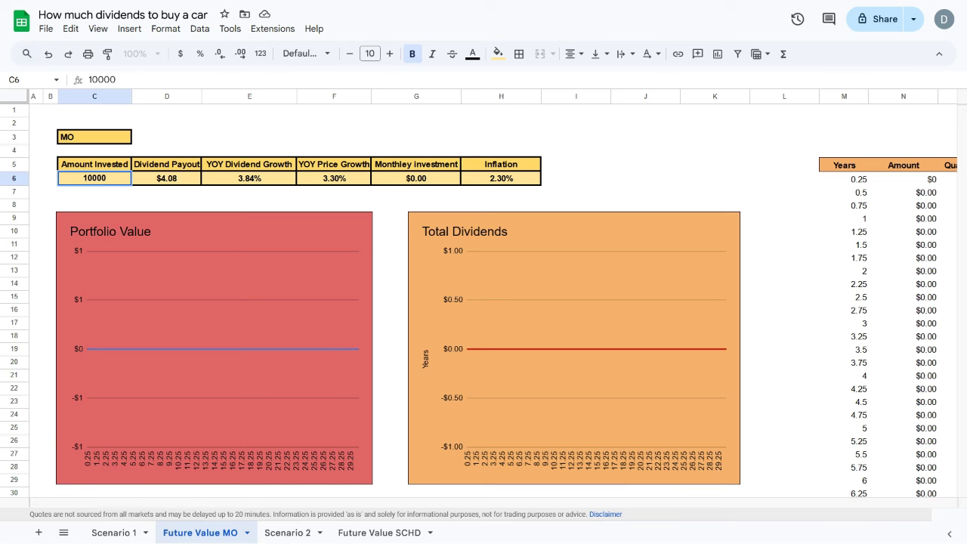
key(Return)
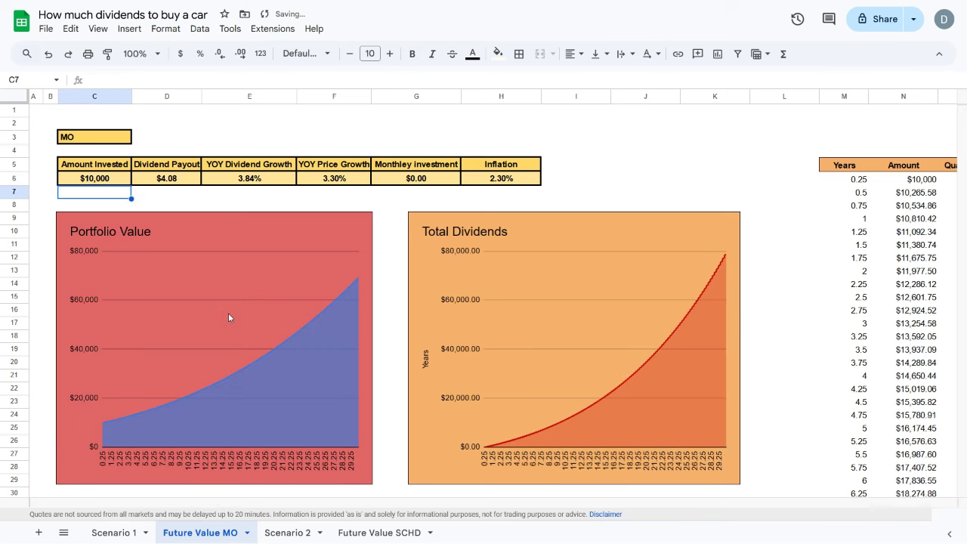
Examine the Year 5 column of the MO projection table, including the dividends made and the value generated
scroll(231, 327, down, 5)
scroll(231, 330, down, 2)
drag(242, 340, 246, 410)
click(246, 431)
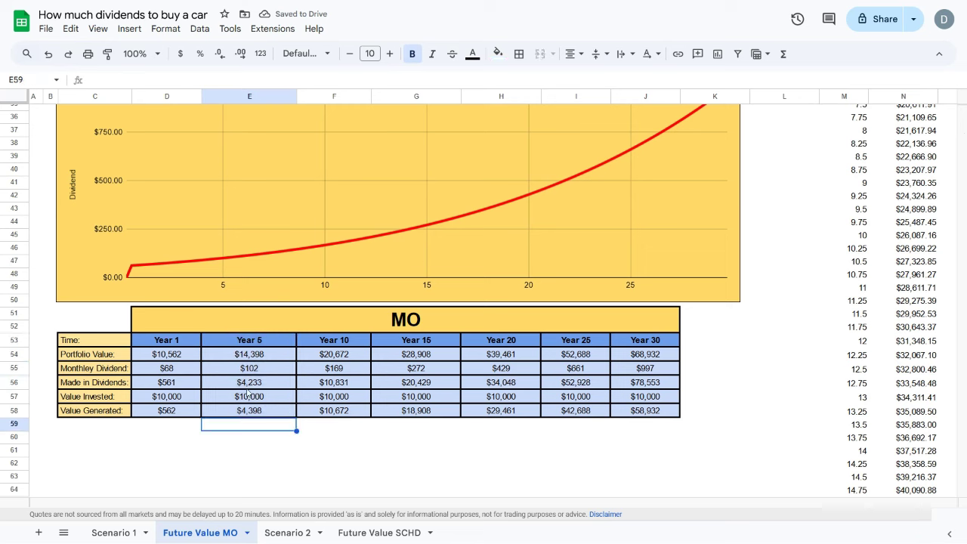
click(250, 391)
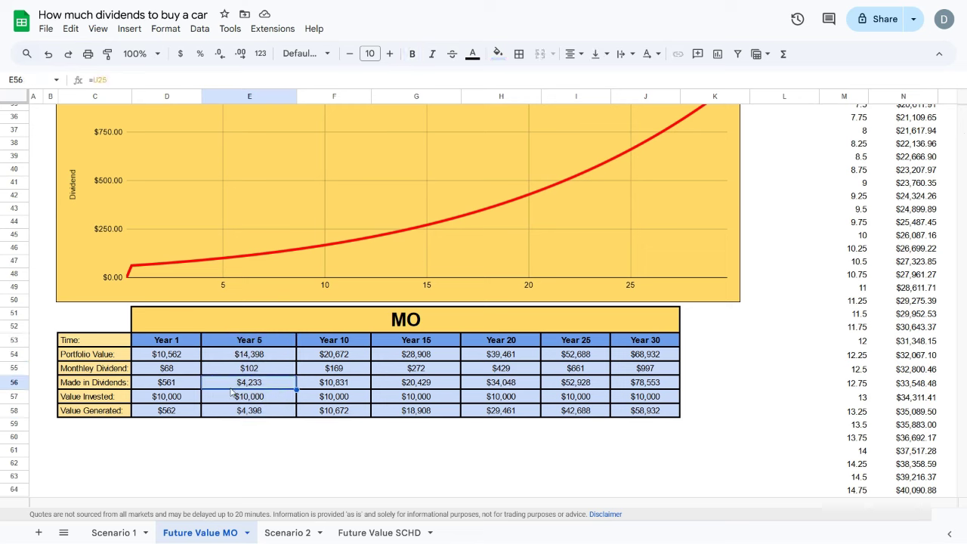
click(252, 412)
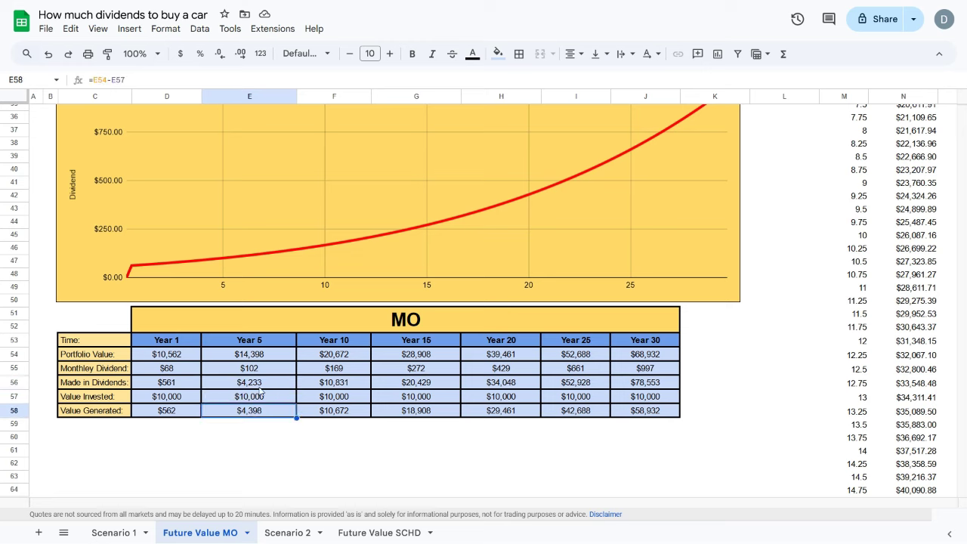
click(230, 384)
Check the year-over-year dividend growth, price growth and inflation assumptions above the charts
scroll(227, 384, up, 10)
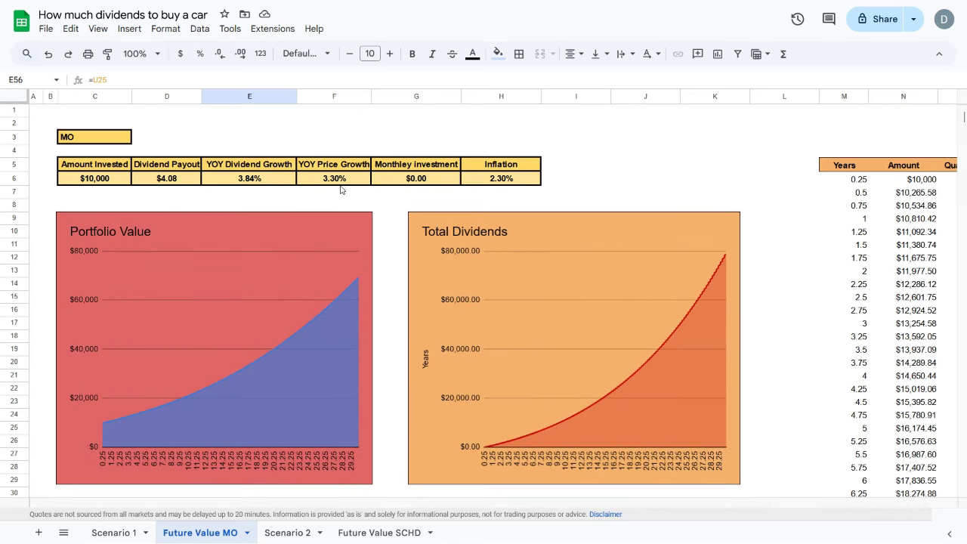
drag(288, 166, 319, 181)
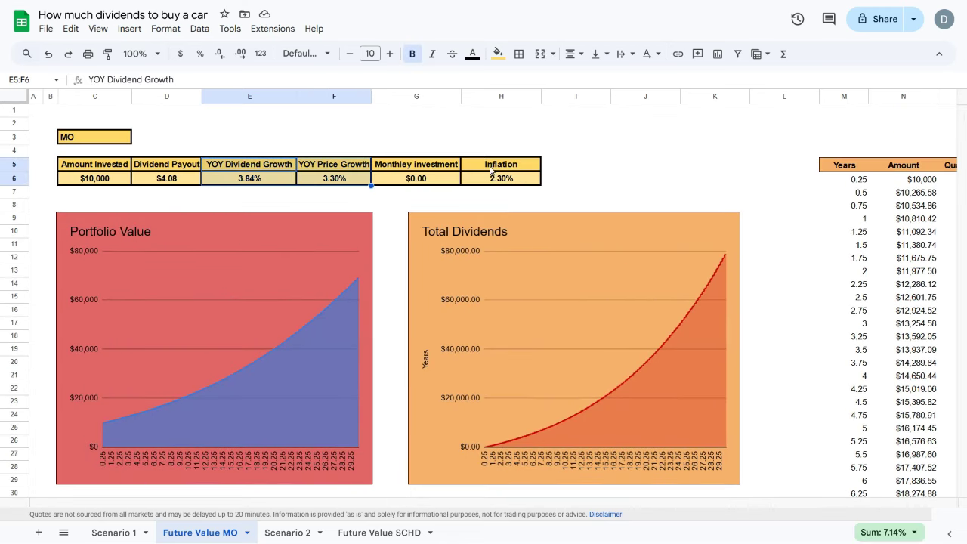
drag(491, 165, 493, 182)
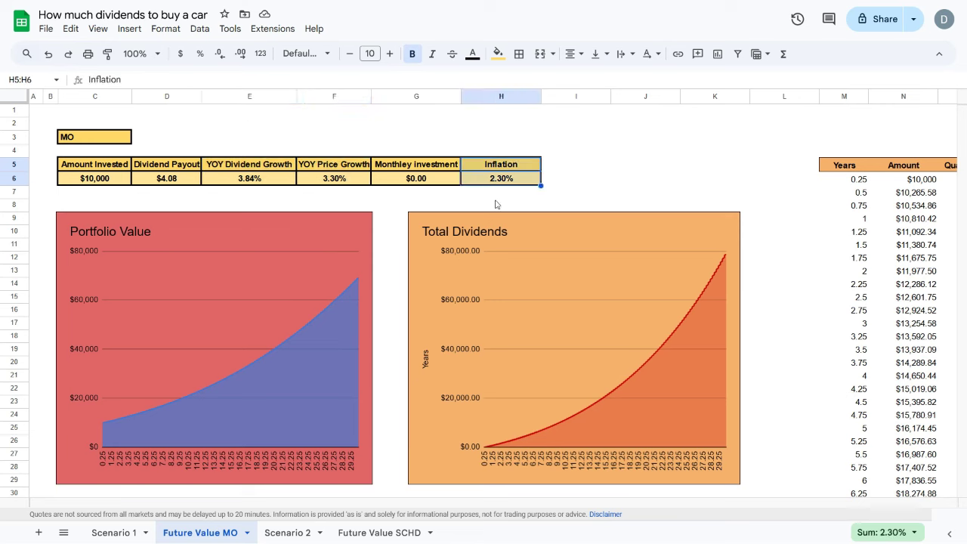
click(495, 181)
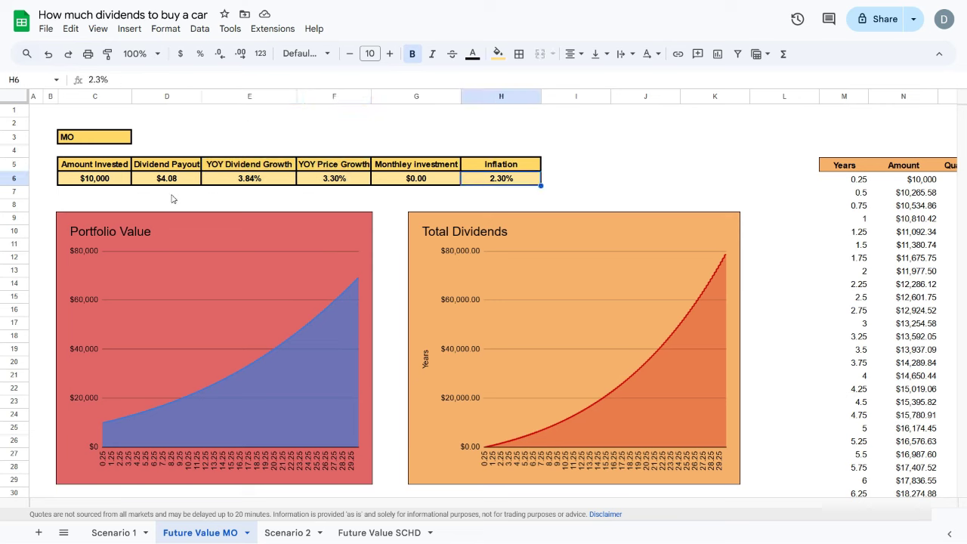
Set the Amount Invested to 1000 and the monthly investment to 200 for MO
click(115, 179)
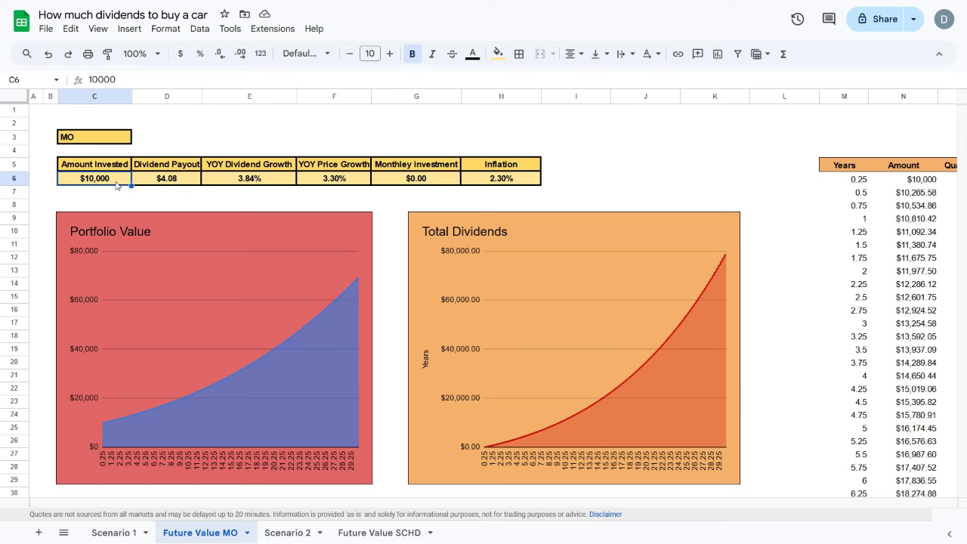
text(1000)
key(Return)
click(416, 164)
click(416, 178)
text(200)
key(Return)
Examine the Year 5 and Year 15 results in the MO projection table
scroll(435, 371, down, 3)
scroll(435, 372, down, 5)
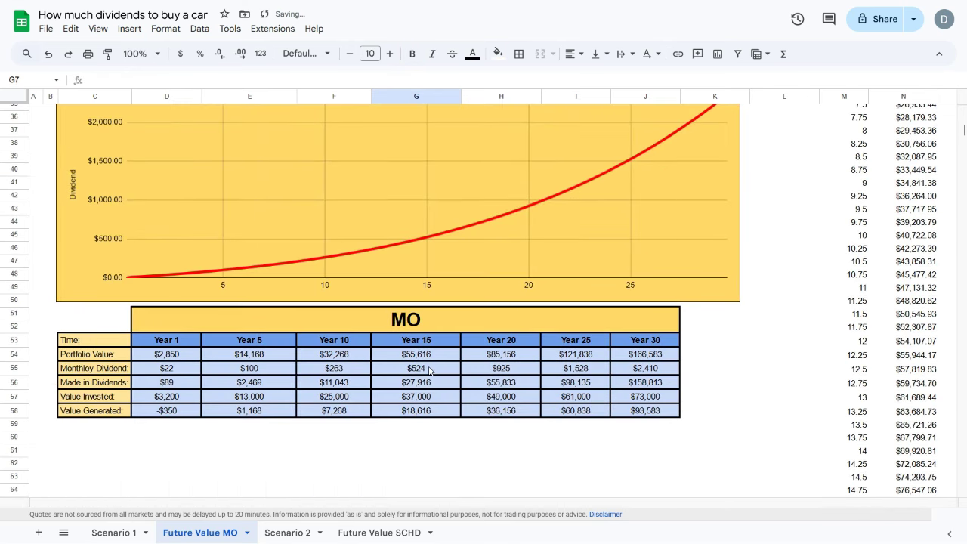
drag(256, 344, 257, 414)
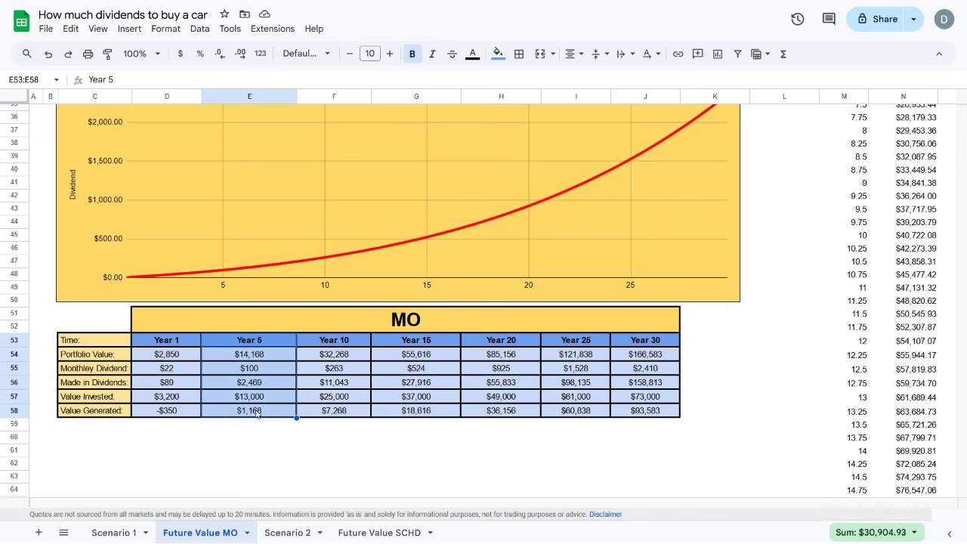
click(415, 340)
scroll(416, 325, down, 1)
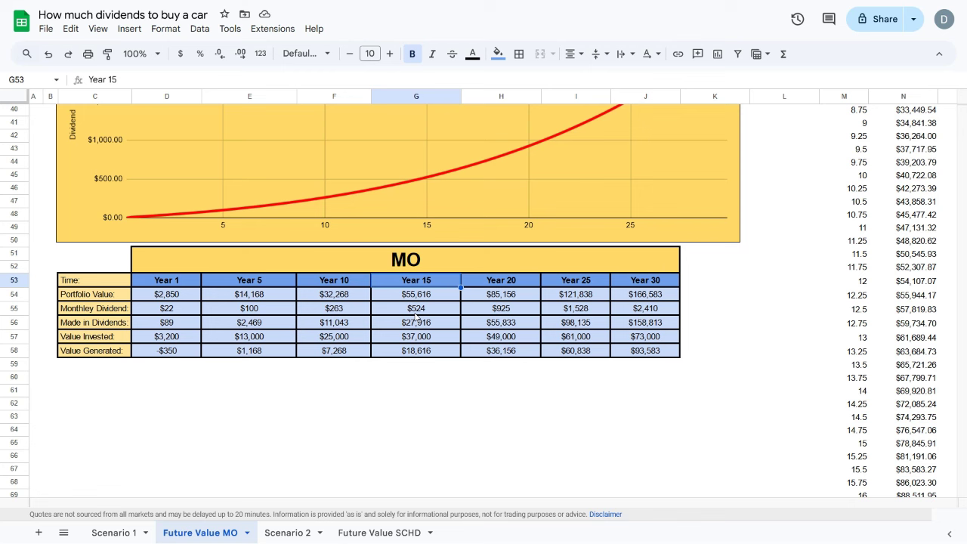
Review the MO growth charts and examine the Year 20 column of the projection table
scroll(415, 316, up, 5)
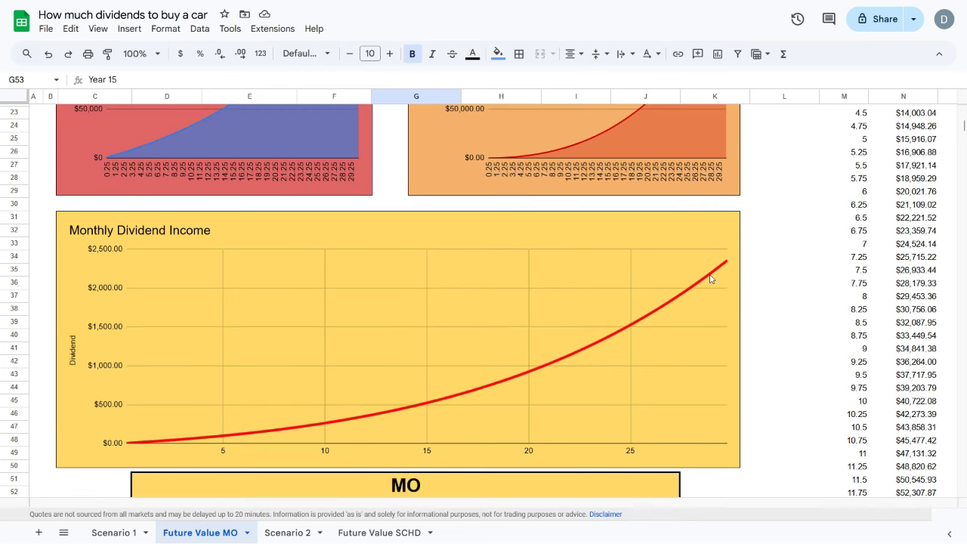
scroll(372, 409, up, 2)
scroll(164, 316, up, 3)
scroll(555, 306, down, 9)
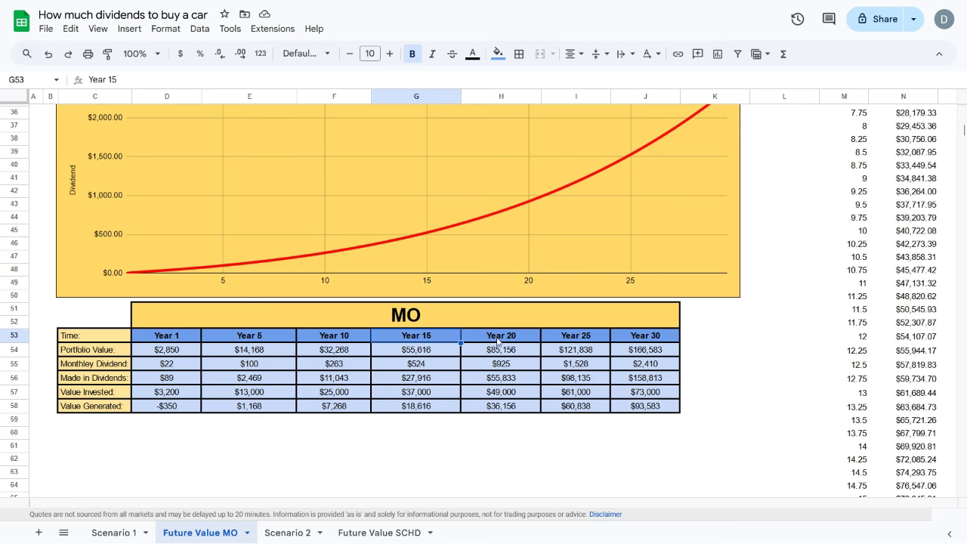
drag(499, 338, 501, 406)
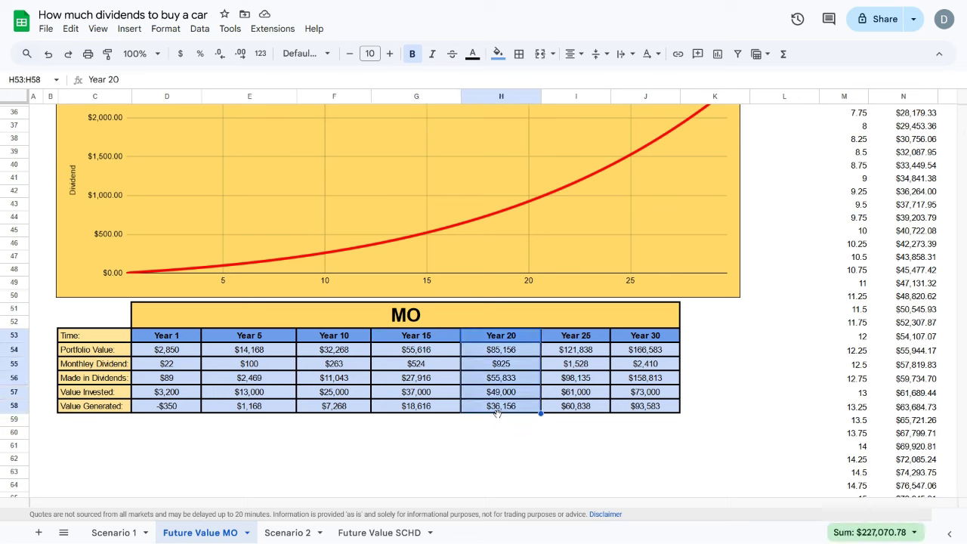
click(500, 411)
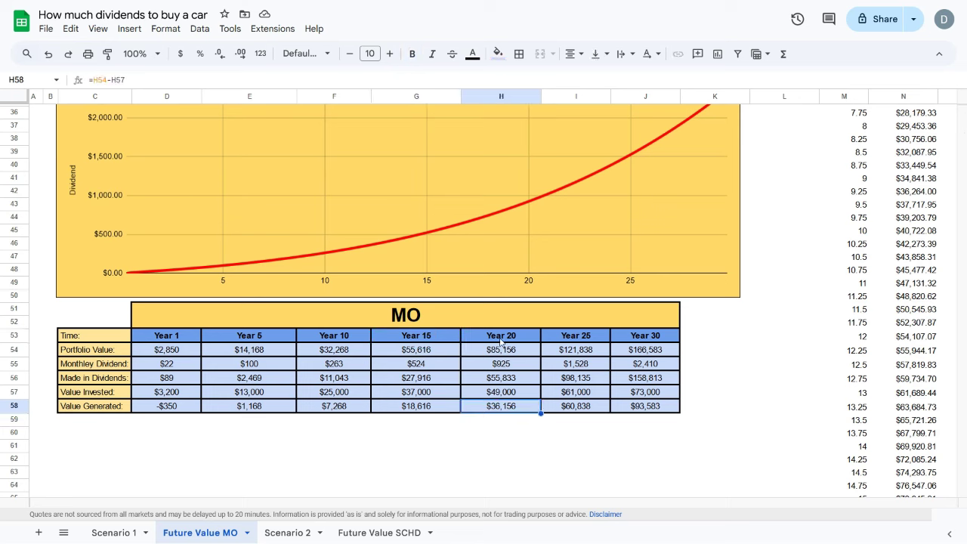
drag(501, 336, 501, 408)
Set the Amount Invested to 10,000 and the monthly investment to 0 for MO
scroll(501, 409, up, 6)
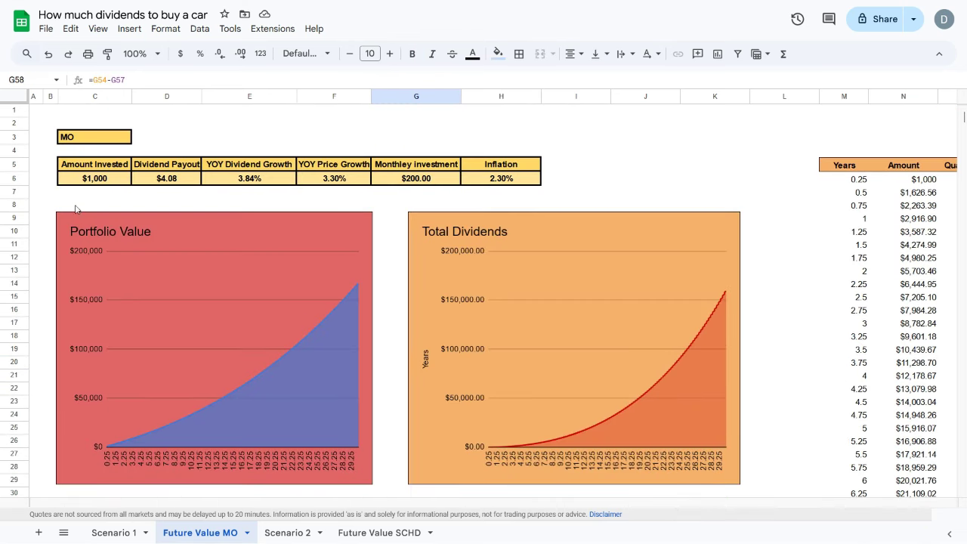
click(96, 183)
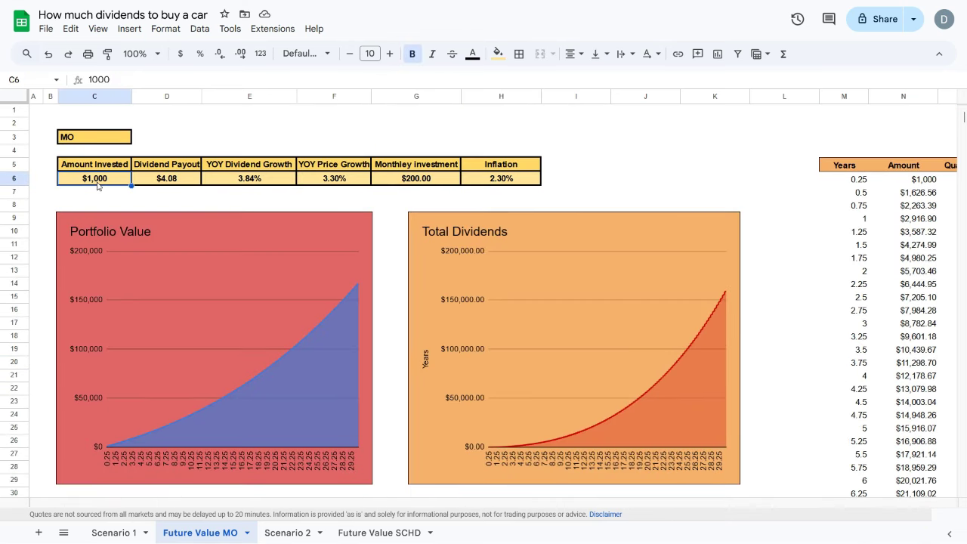
text(10,000)
key(Return)
click(384, 183)
text(0)
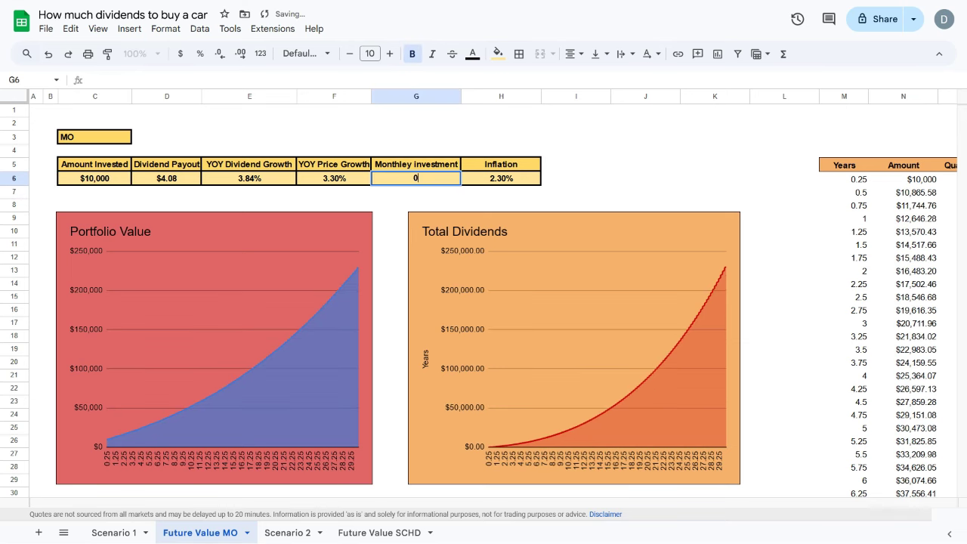
key(Return)
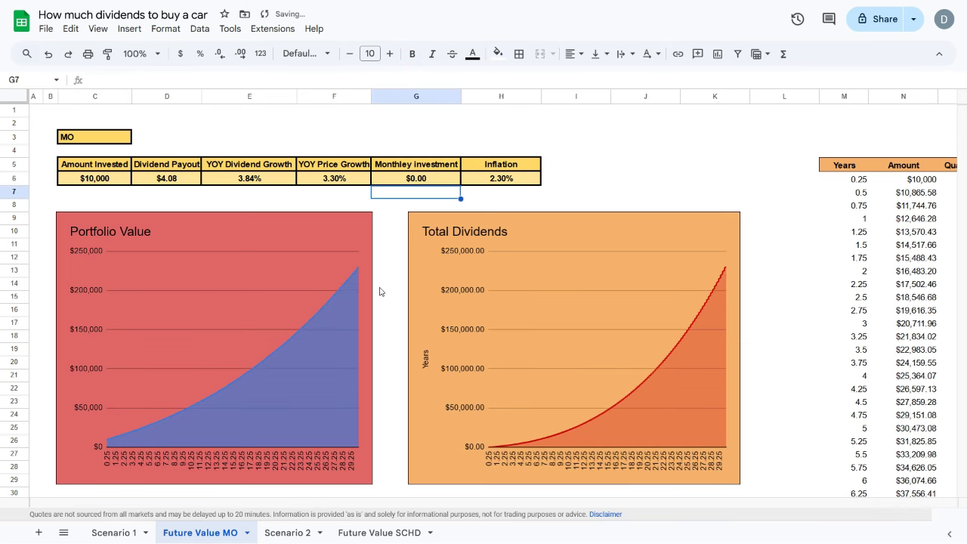
Check the Year 5 column of the MO projection table for the lump-sum investment
scroll(372, 297, down, 5)
scroll(372, 297, down, 1)
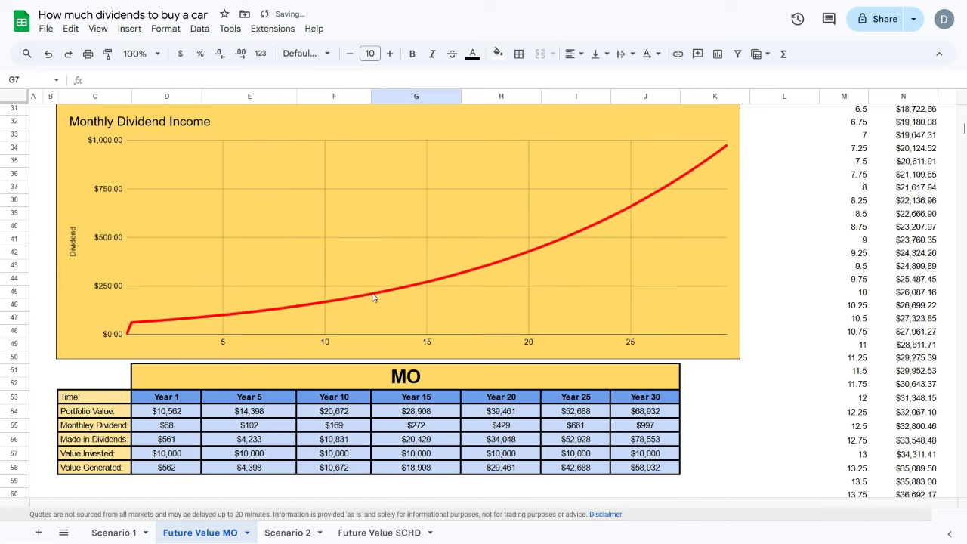
click(246, 439)
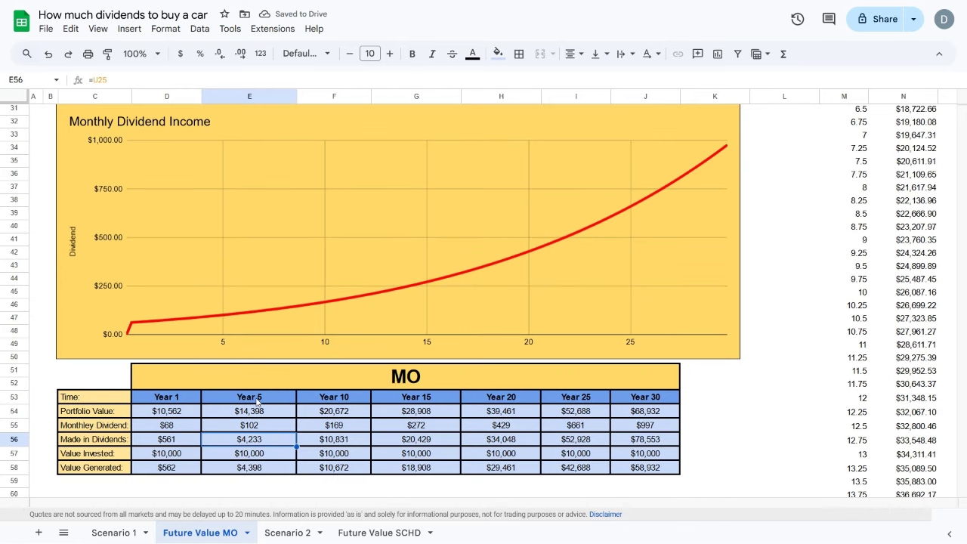
drag(260, 400, 258, 470)
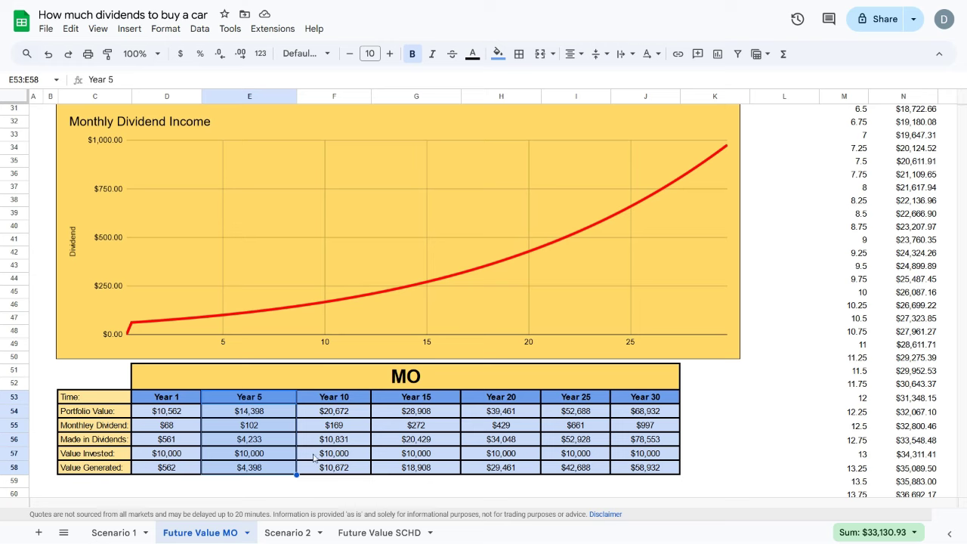
Review the SCHD scenario's fund name, dividend yield, dividend growth and price growth figures on the Scenario 2 sheet
click(290, 535)
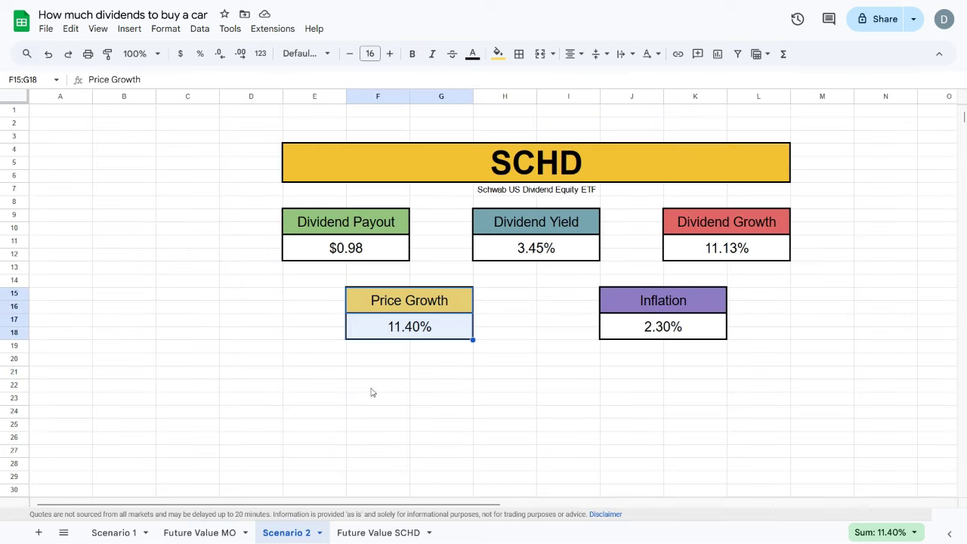
click(485, 189)
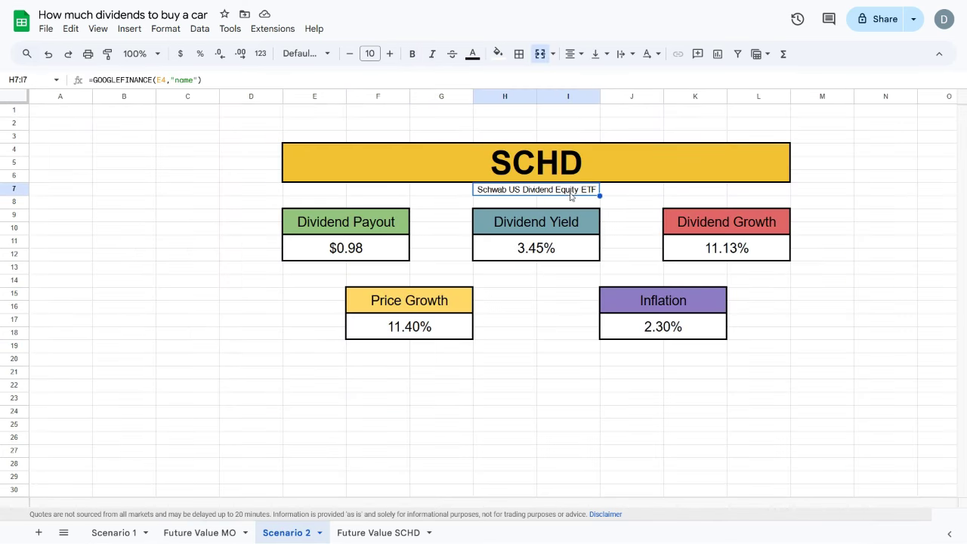
click(544, 176)
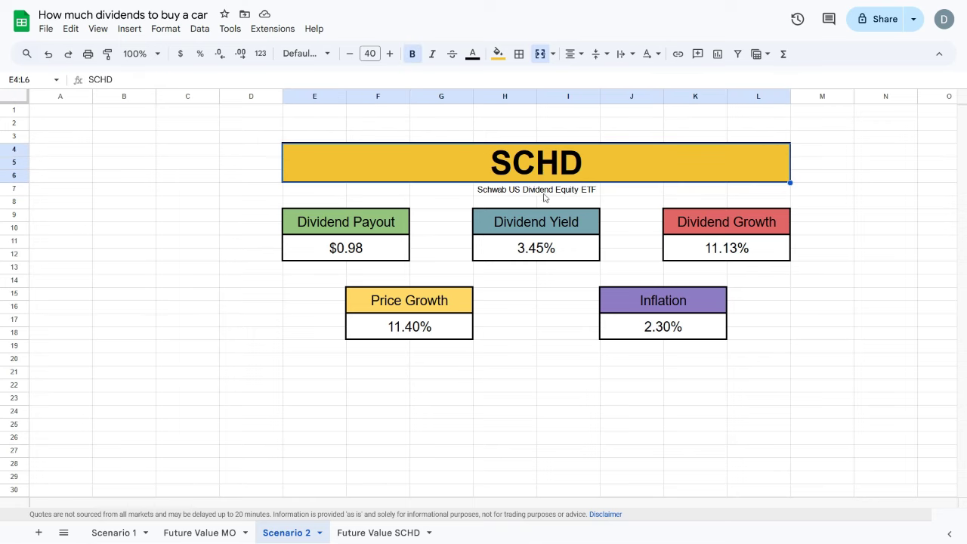
drag(529, 223, 529, 250)
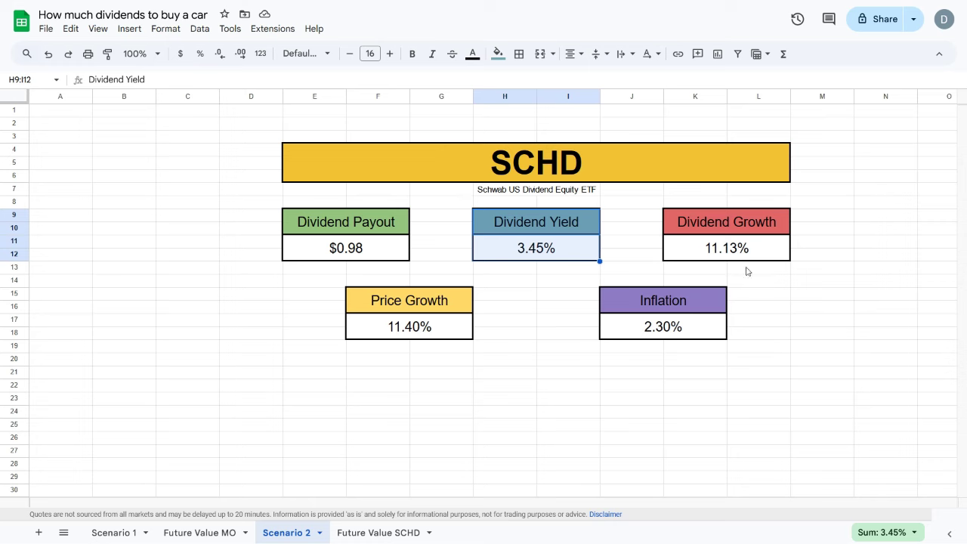
drag(727, 229, 728, 246)
click(402, 305)
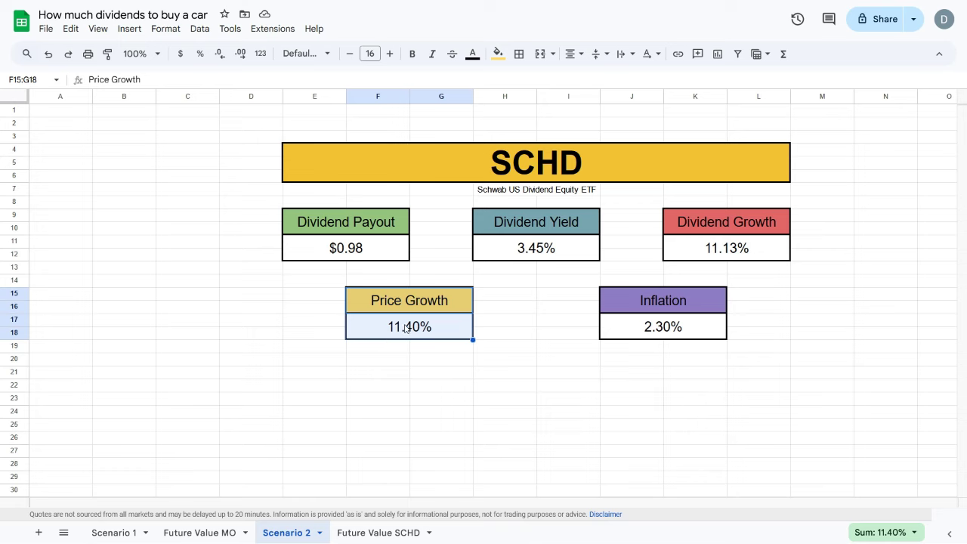
click(504, 298)
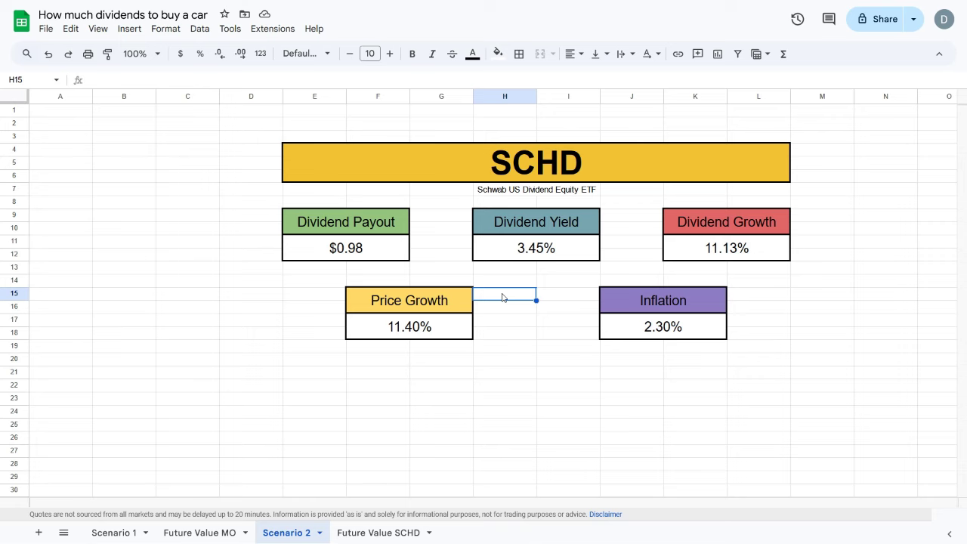
click(505, 281)
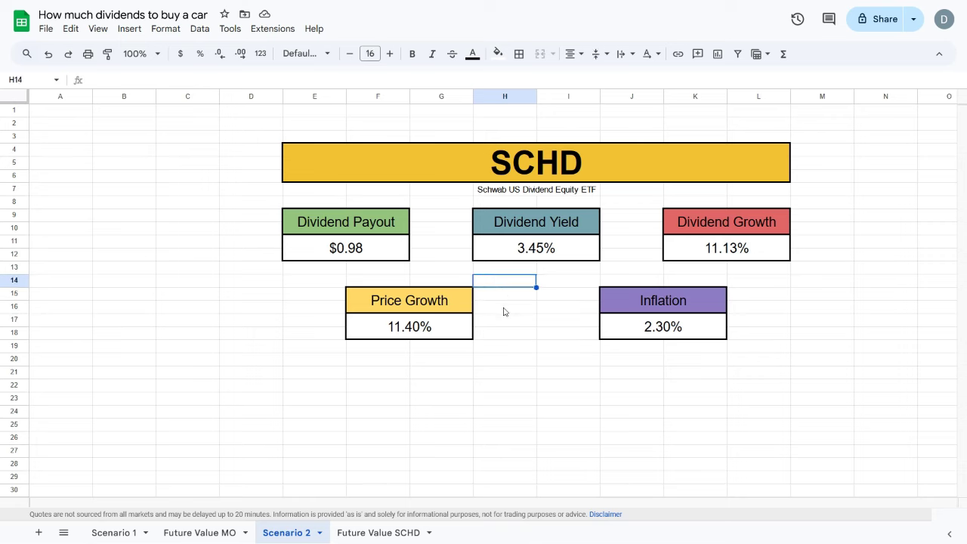
click(514, 246)
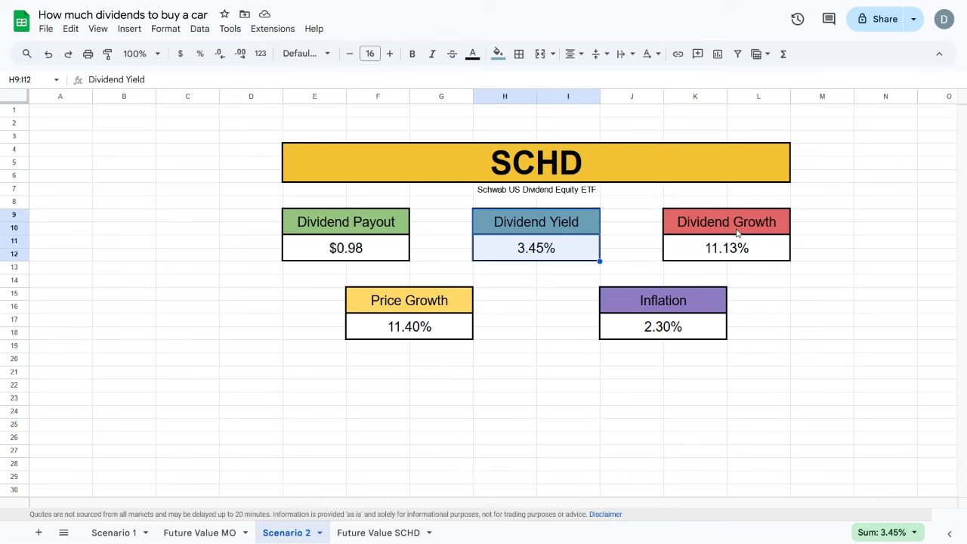
Set the Amount Invested to 10,000 on the Future Value SCHD sheet
click(400, 529)
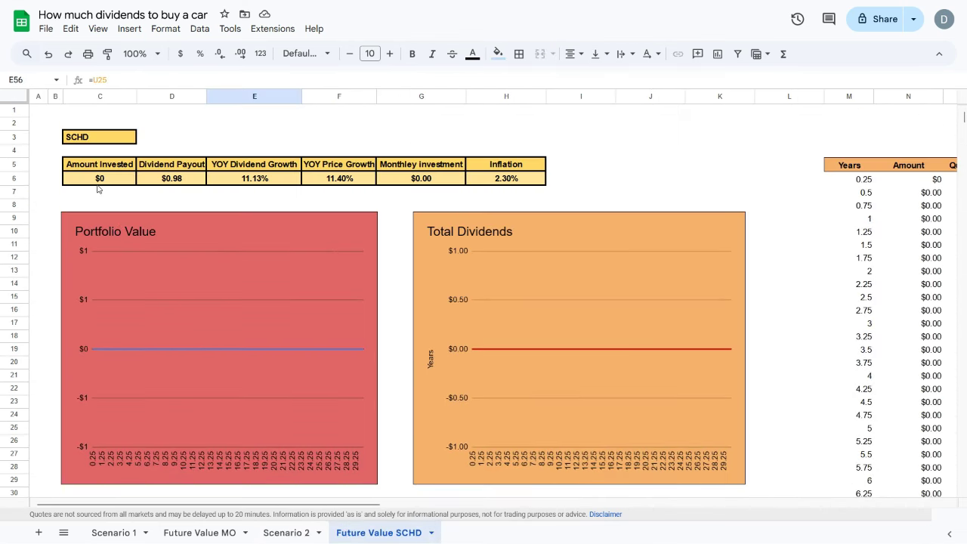
click(97, 182)
text(1000)
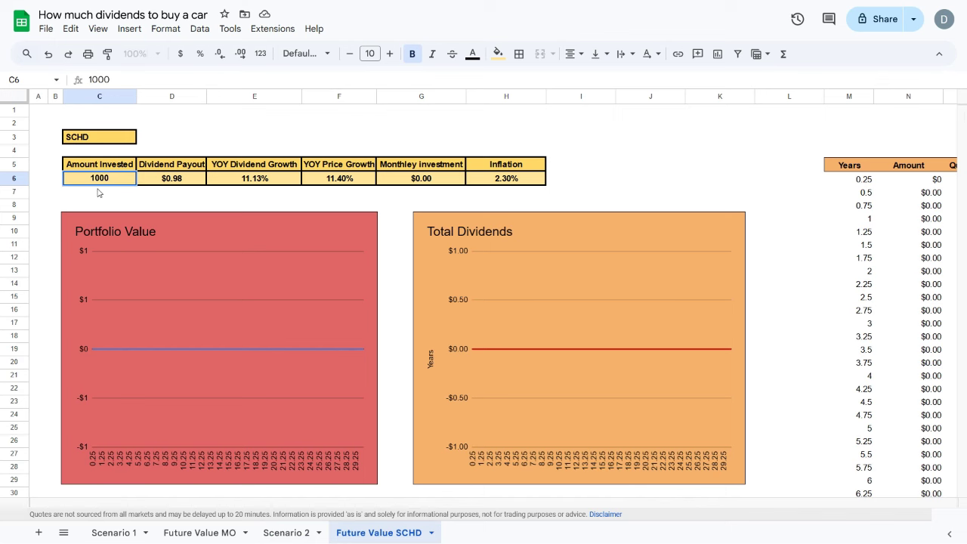
text(0)
key(Return)
Examine the Year 5 portfolio value, dividends made and value generated in the SCHD projection table
scroll(178, 358, down, 5)
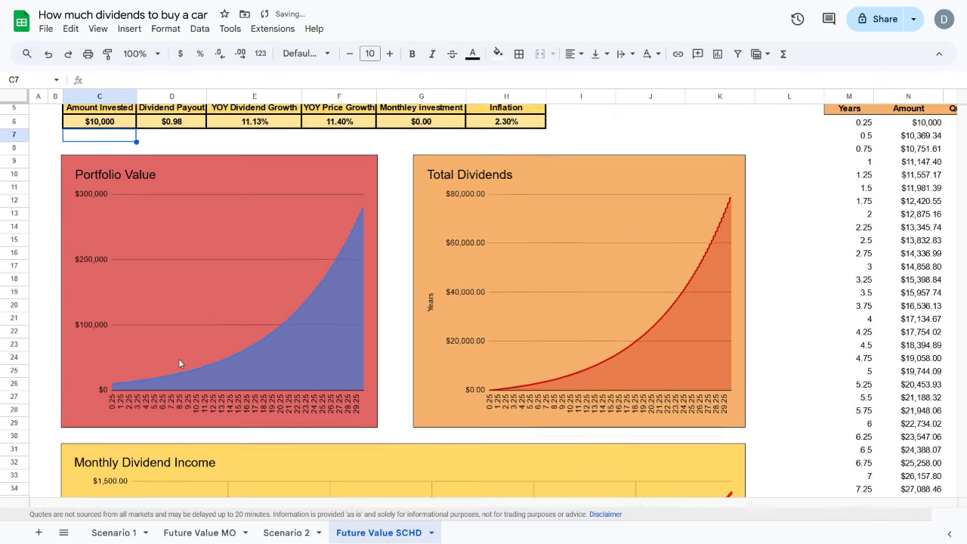
scroll(180, 363, down, 2)
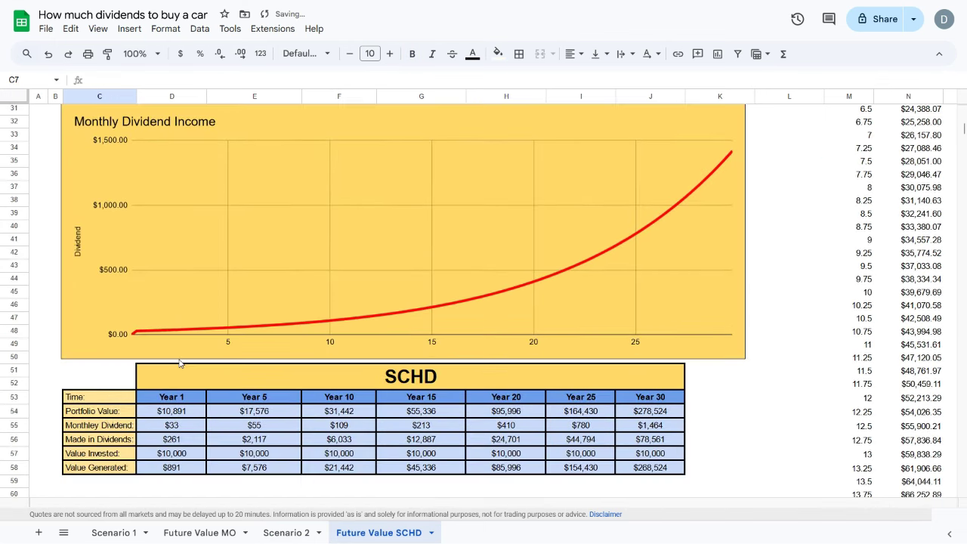
click(242, 442)
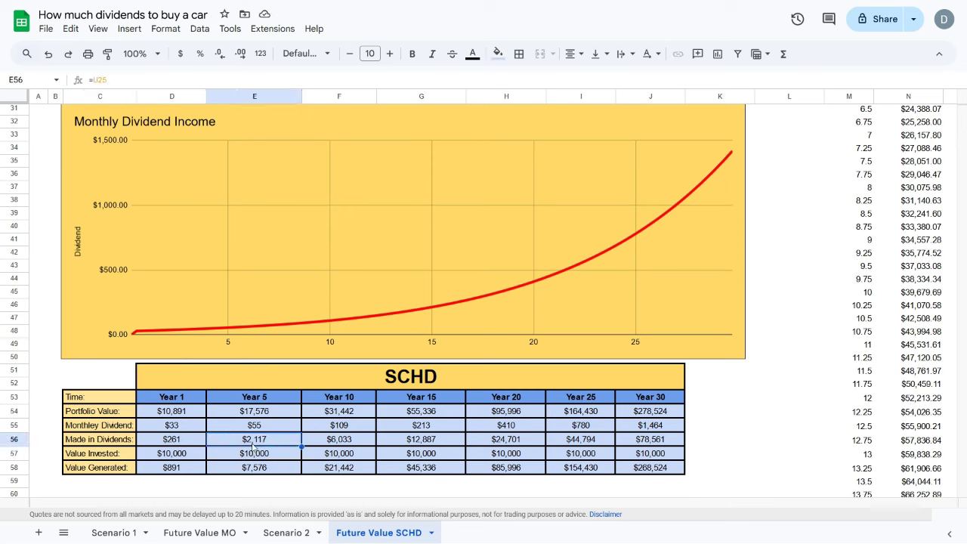
click(249, 417)
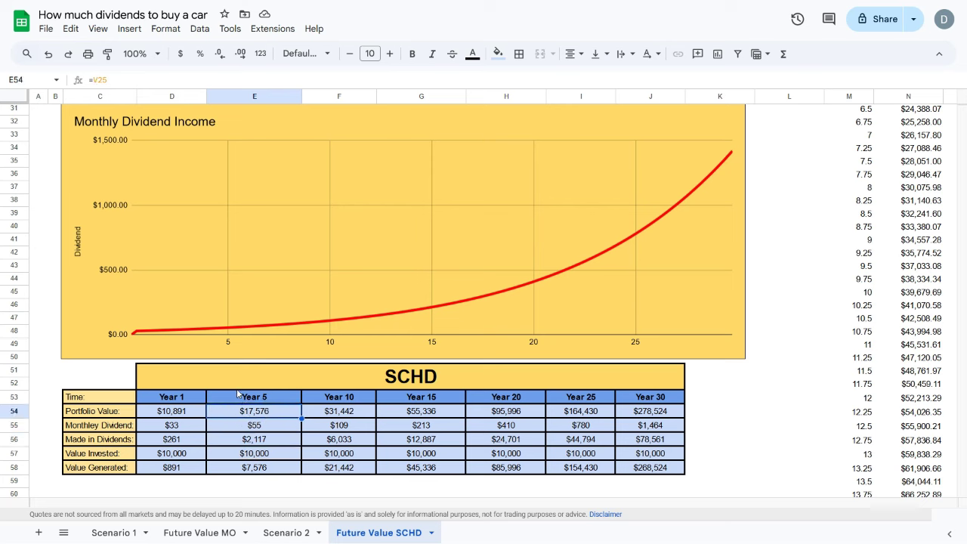
click(257, 470)
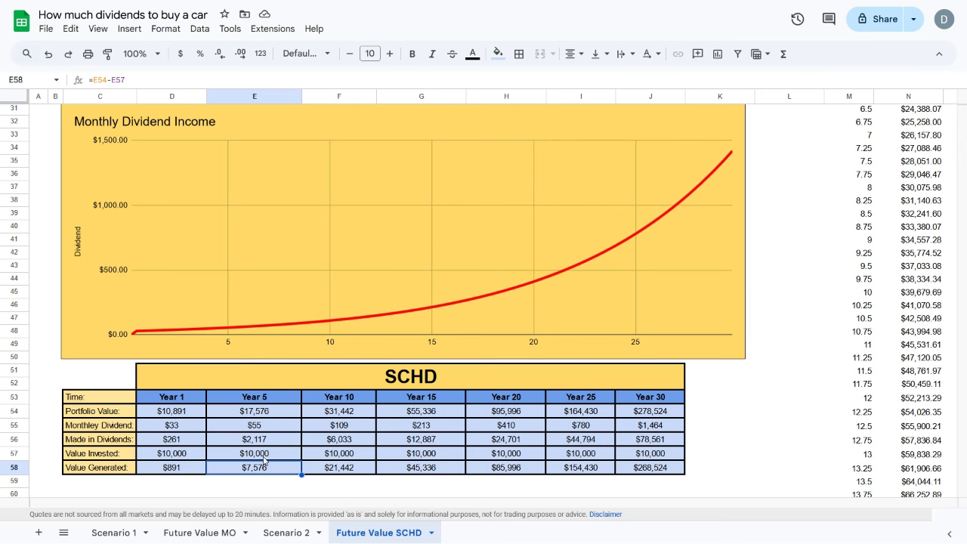
click(264, 441)
Set the SCHD Amount Invested to 20,000
scroll(241, 438, up, 10)
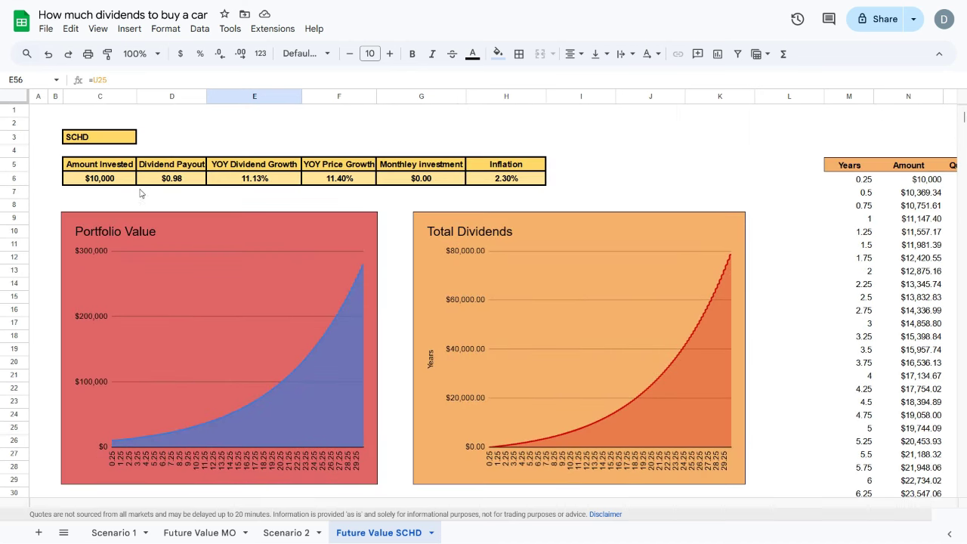
click(116, 184)
text(20000)
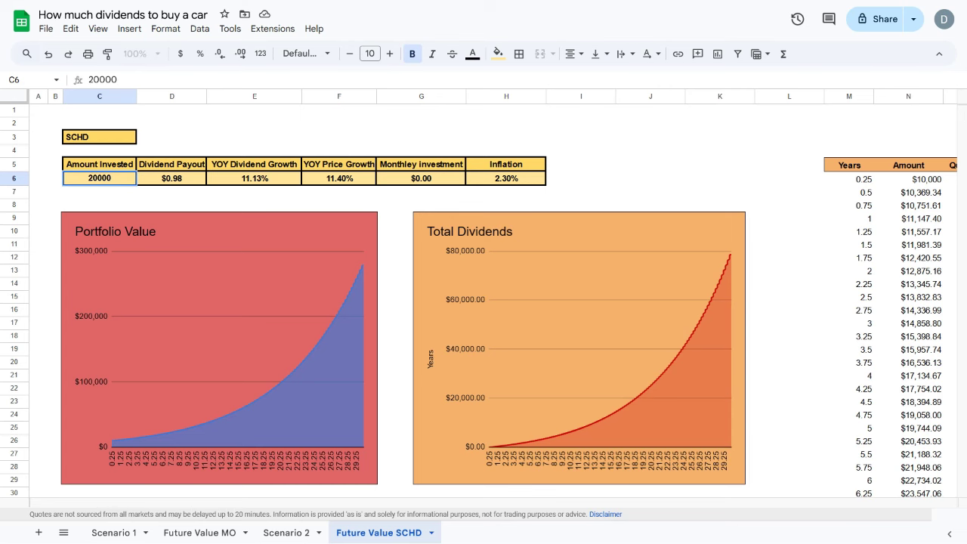
key(Return)
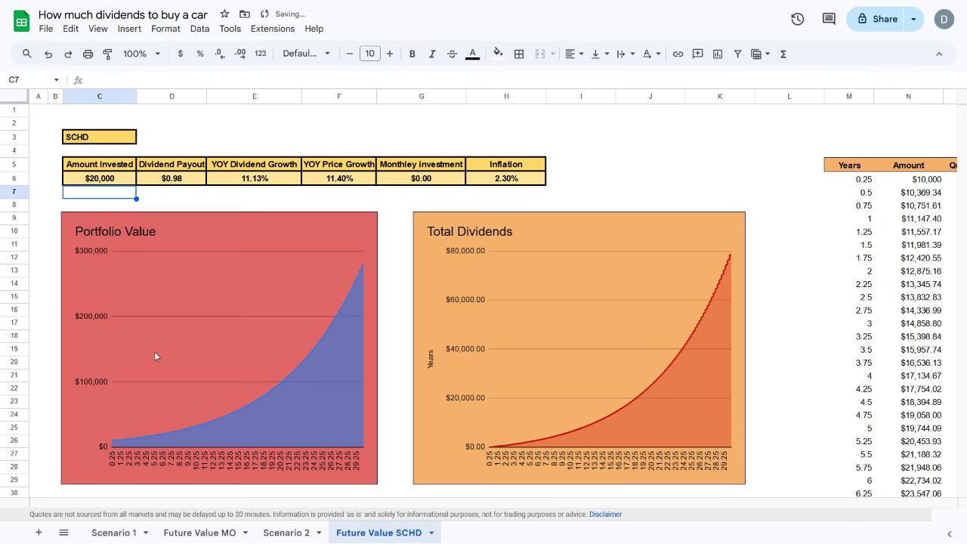
Check the Year 5 column of the SCHD projection table for the 20,000 investment
scroll(154, 351, down, 10)
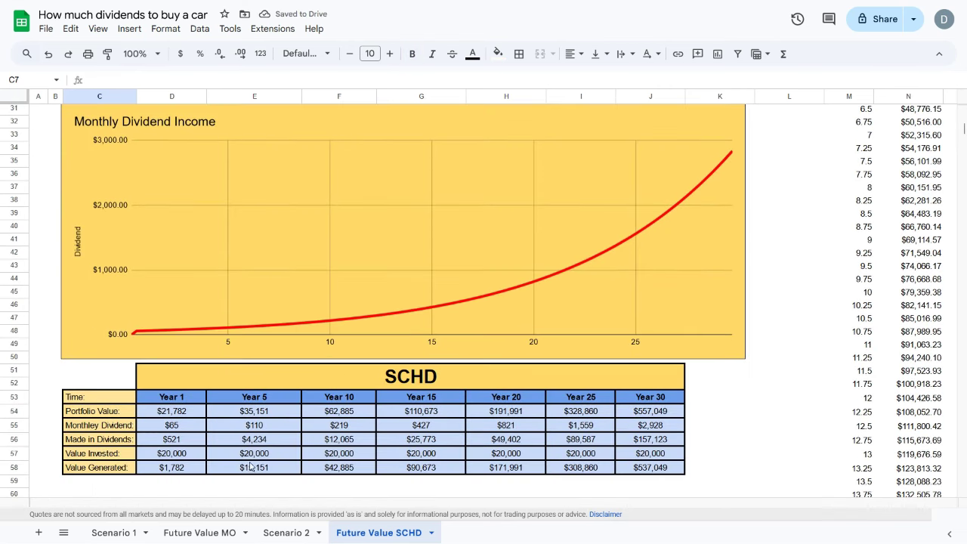
click(246, 445)
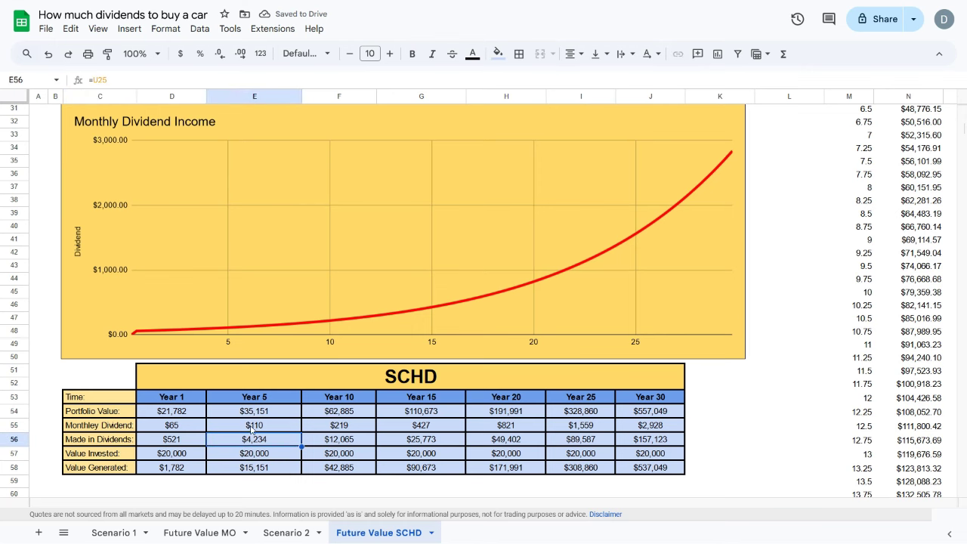
drag(266, 402, 266, 469)
Compare the Value Generated and Made in Dividends rows up to Year 5 for the 10,000 SCHD investment
drag(125, 473, 256, 470)
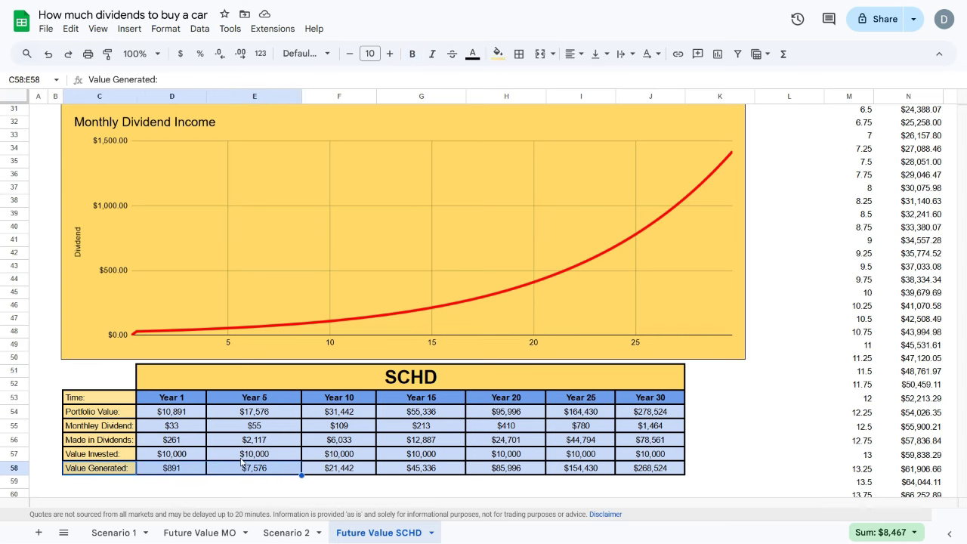
click(243, 443)
drag(114, 440, 256, 441)
Set the SCHD Amount Invested to 5,500
scroll(272, 451, up, 10)
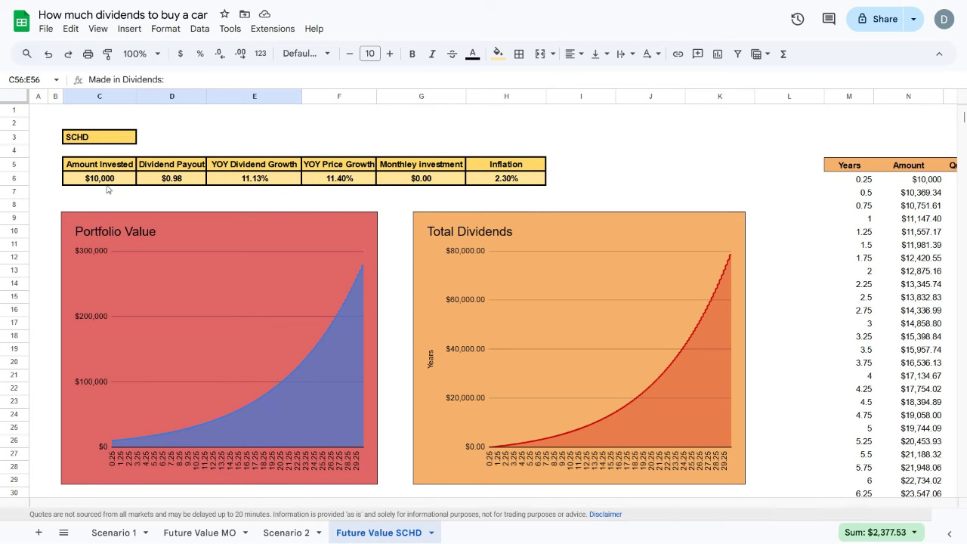
click(108, 184)
text(5500)
key(Return)
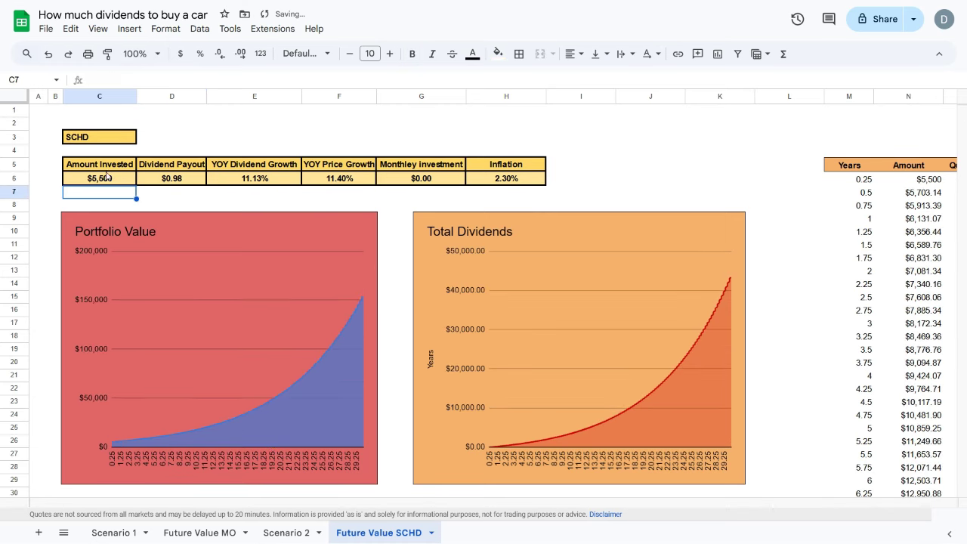
drag(112, 165, 113, 180)
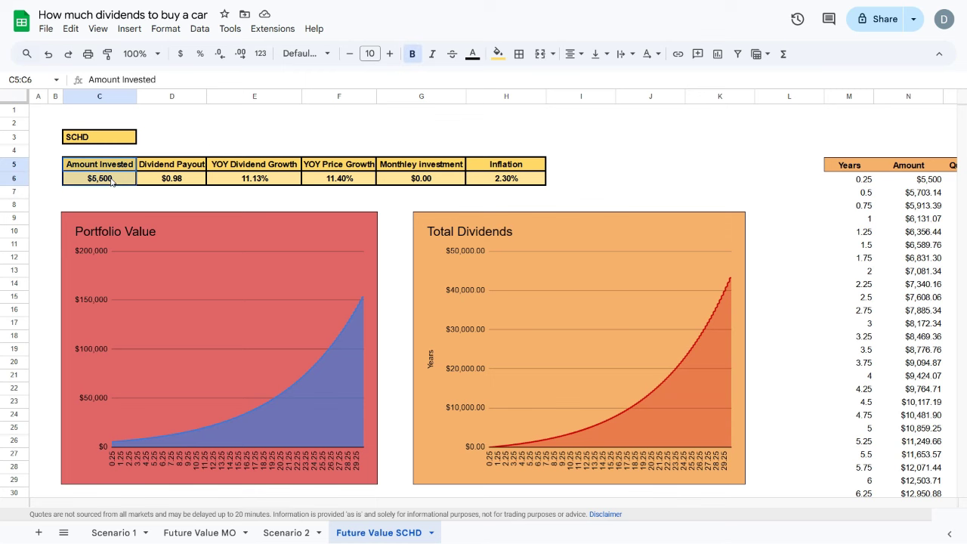
Check the Year 5 dividends and the rest of the Year 5 column in the MO projection table on the Future Value MO sheet
click(201, 533)
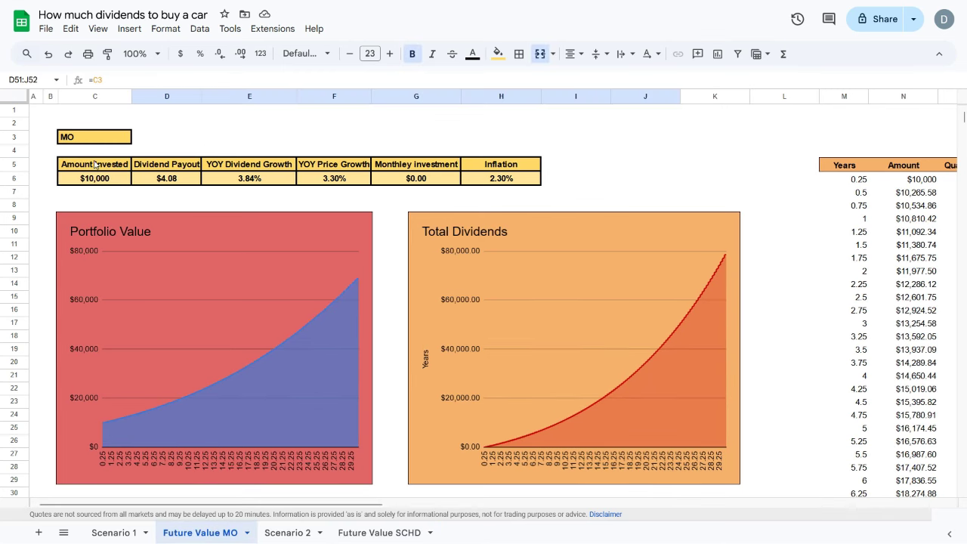
scroll(184, 302, down, 10)
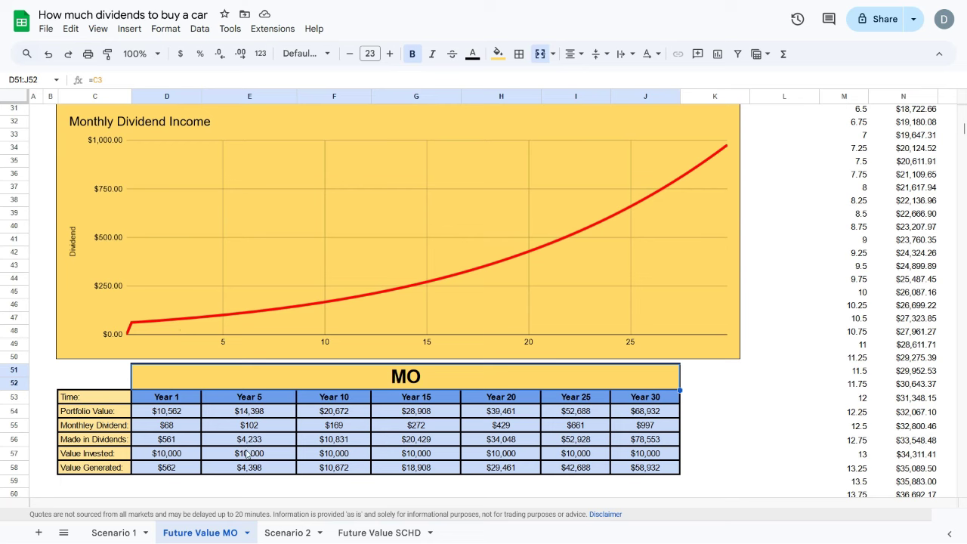
click(245, 441)
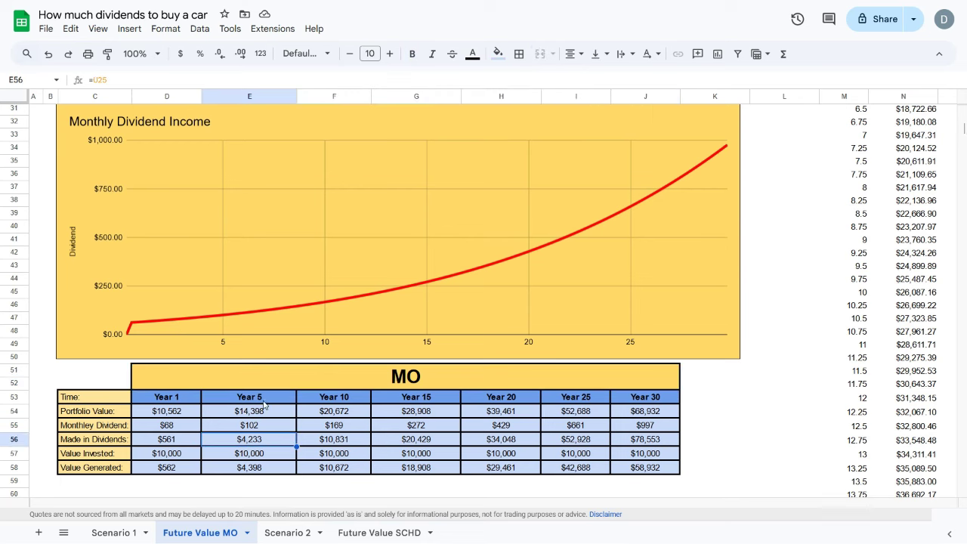
drag(266, 399, 278, 488)
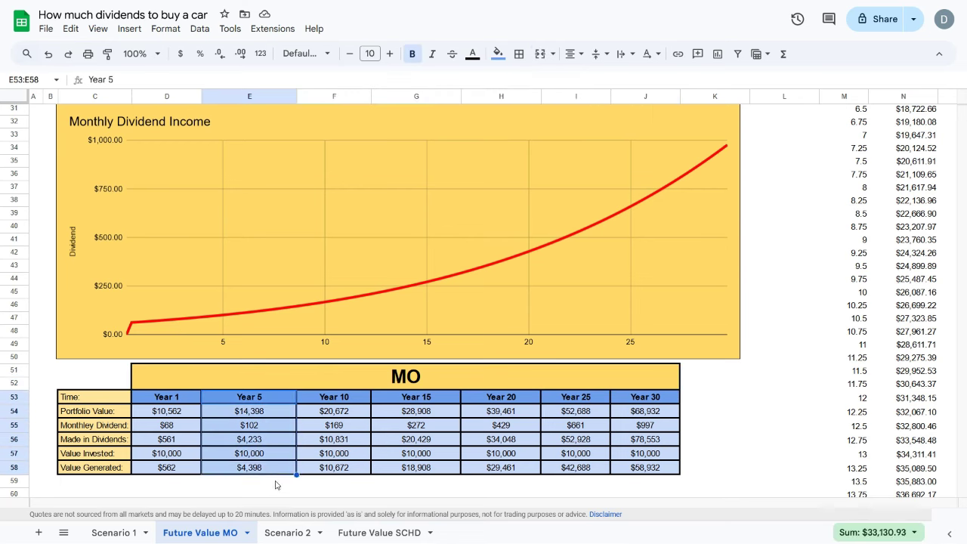
Examine the Year 5 column of the projection table on the Future Value SCHD sheet for the 5,500 investment
click(380, 533)
scroll(276, 377, down, 5)
scroll(273, 385, down, 2)
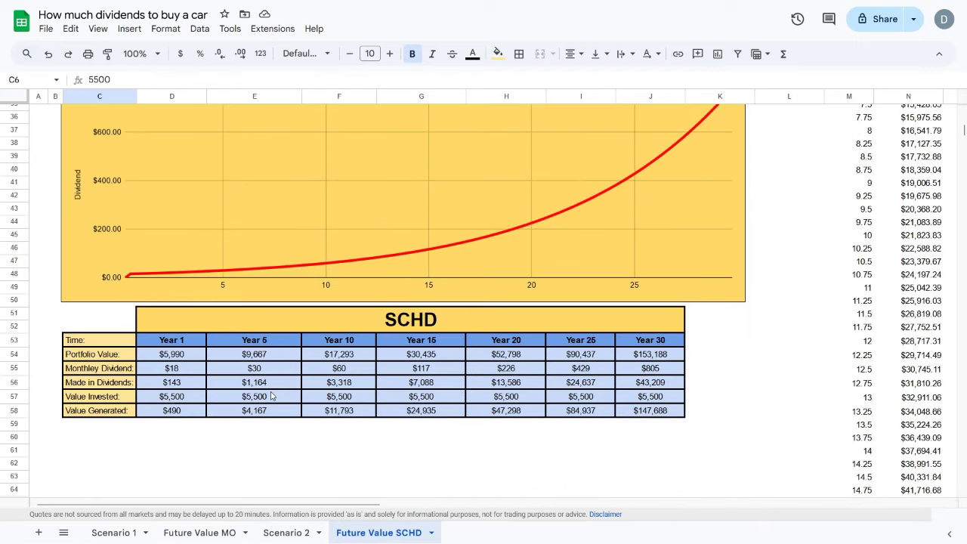
drag(260, 355, 261, 414)
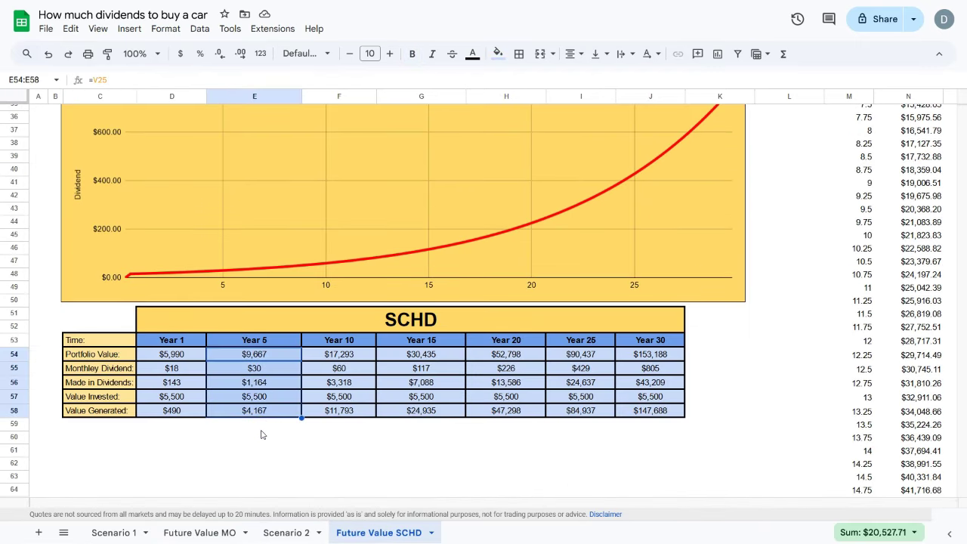
click(261, 430)
click(260, 413)
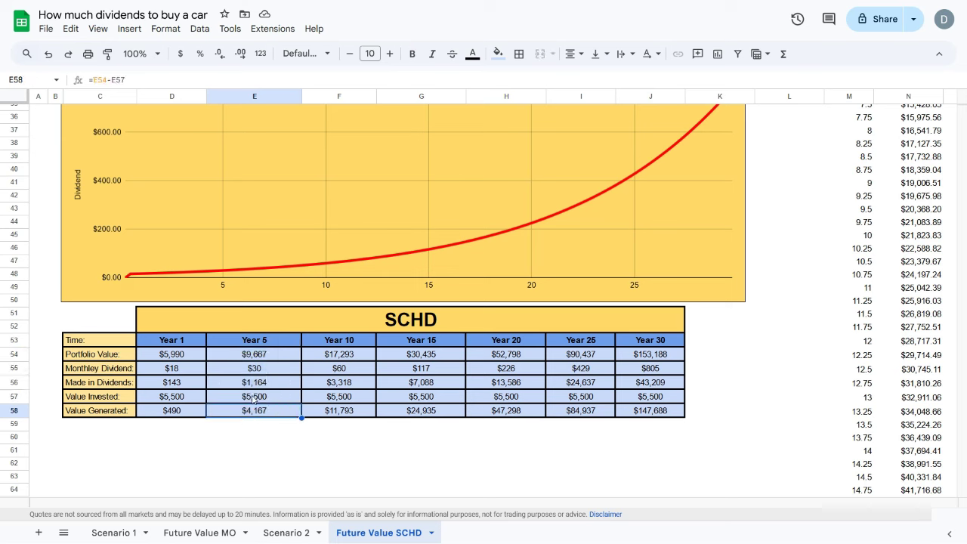
drag(273, 341, 267, 413)
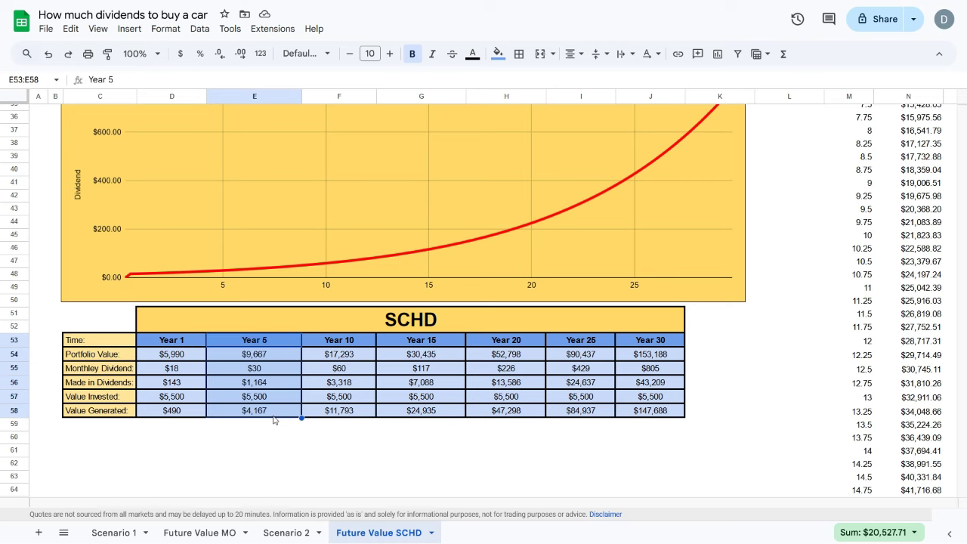
Compare the Made in Dividends and Value Generated rows up to Year 5 for the 5,500 SCHD investment
drag(120, 384, 261, 389)
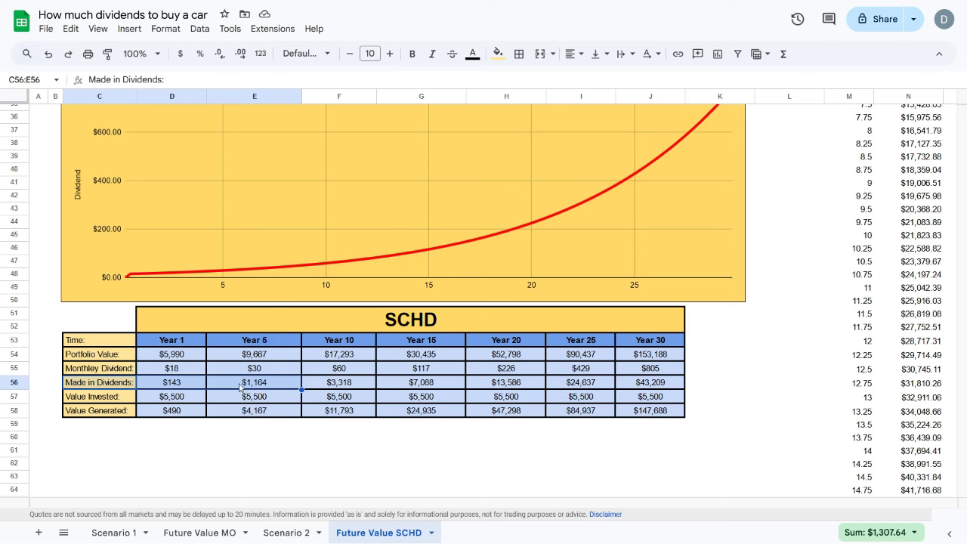
click(118, 416)
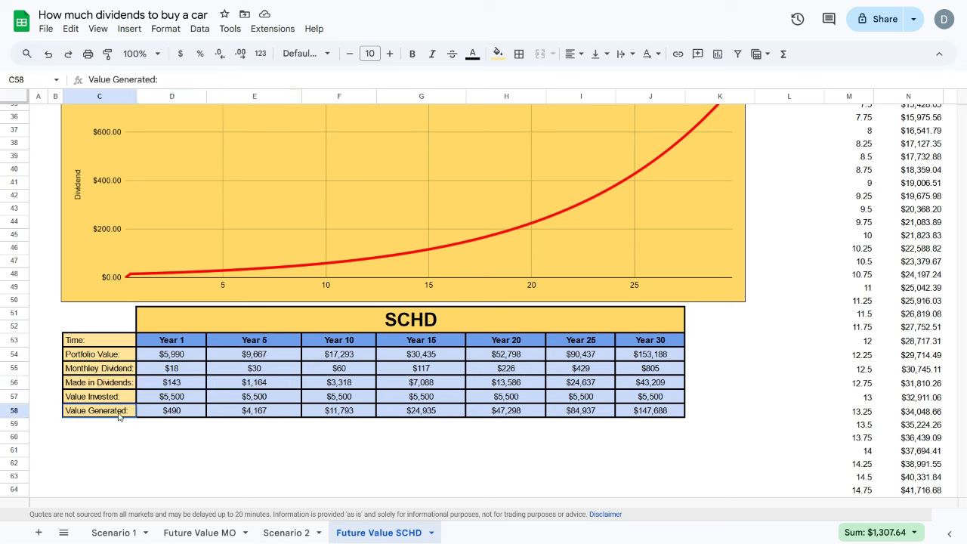
drag(118, 416, 222, 413)
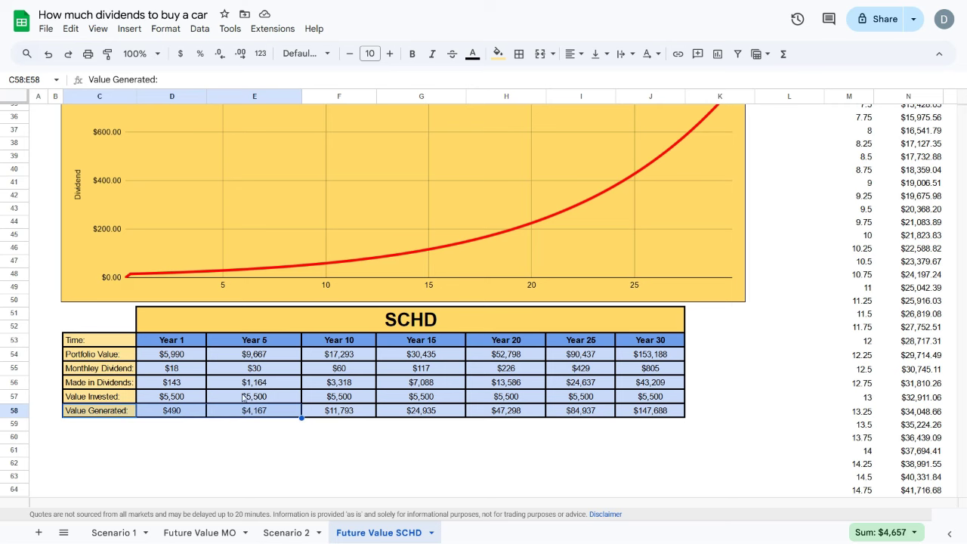
Compare the inputs and growth charts on the Future Value MO and Future Value SCHD sheets, ending on the SCHD sheet
scroll(352, 459, up, 5)
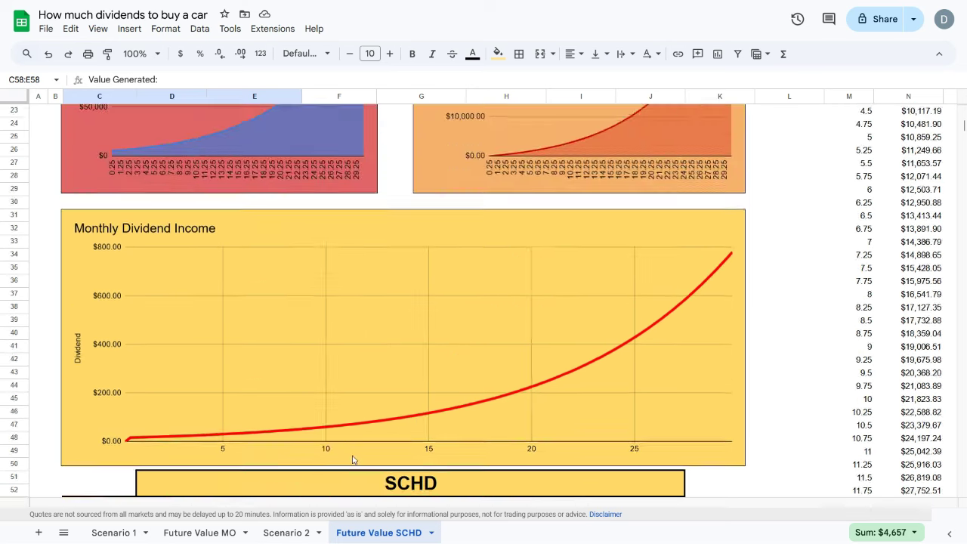
scroll(352, 459, up, 4)
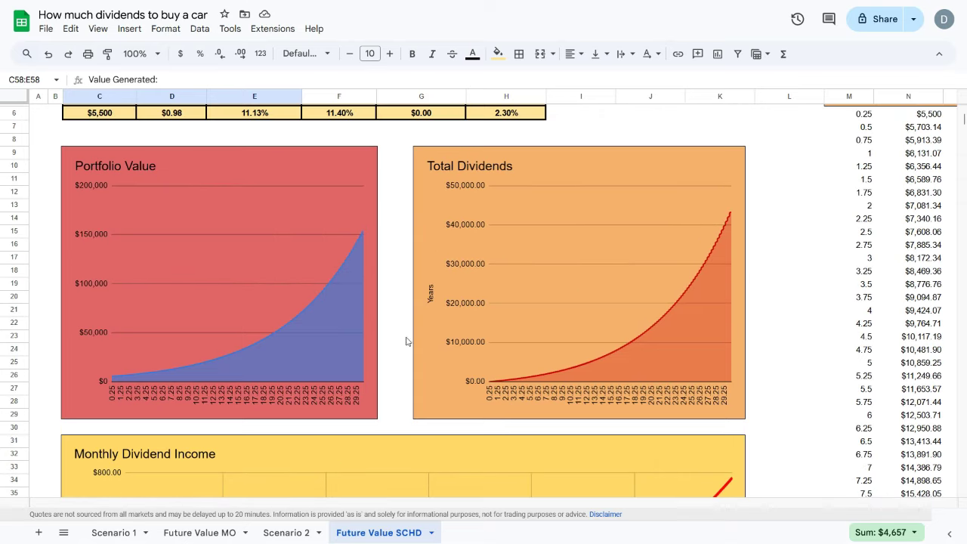
click(206, 533)
click(344, 533)
click(249, 537)
click(382, 536)
click(205, 534)
click(387, 536)
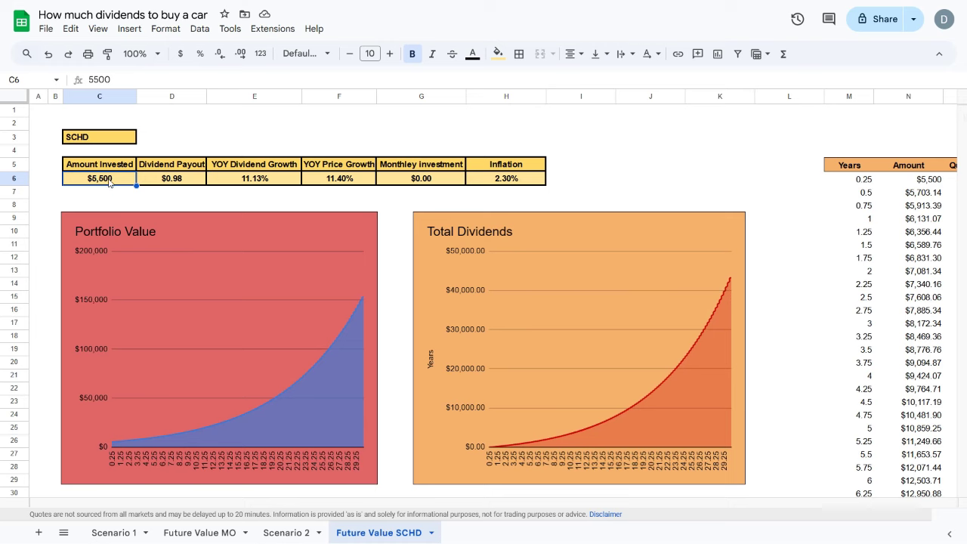
Set the SCHD Amount Invested to 2000 and its monthly investment to 210
text(2000)
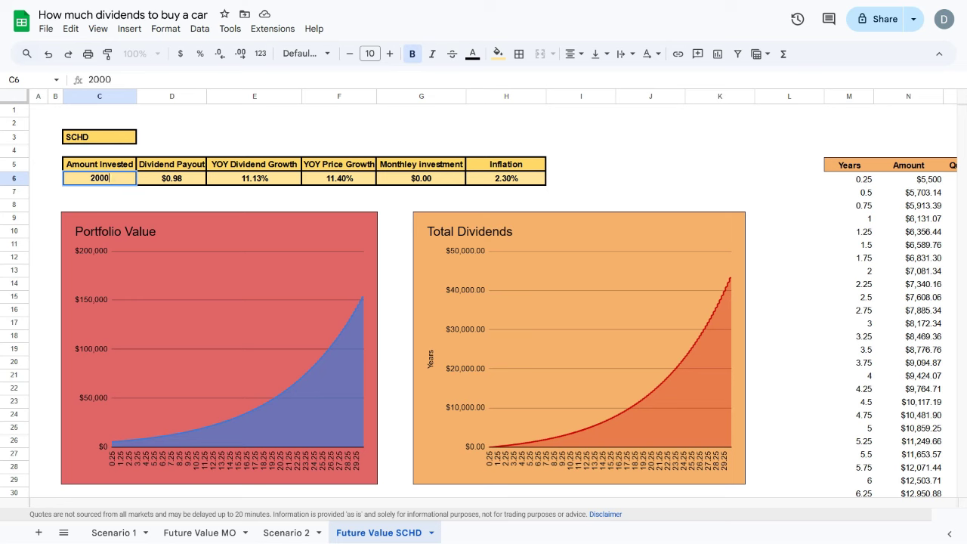
key(Return)
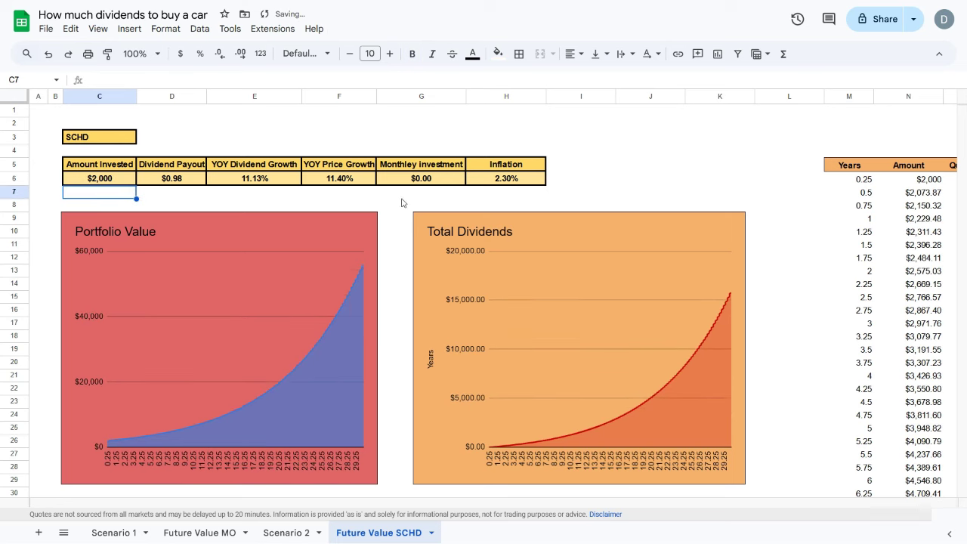
click(413, 185)
text(210)
key(Return)
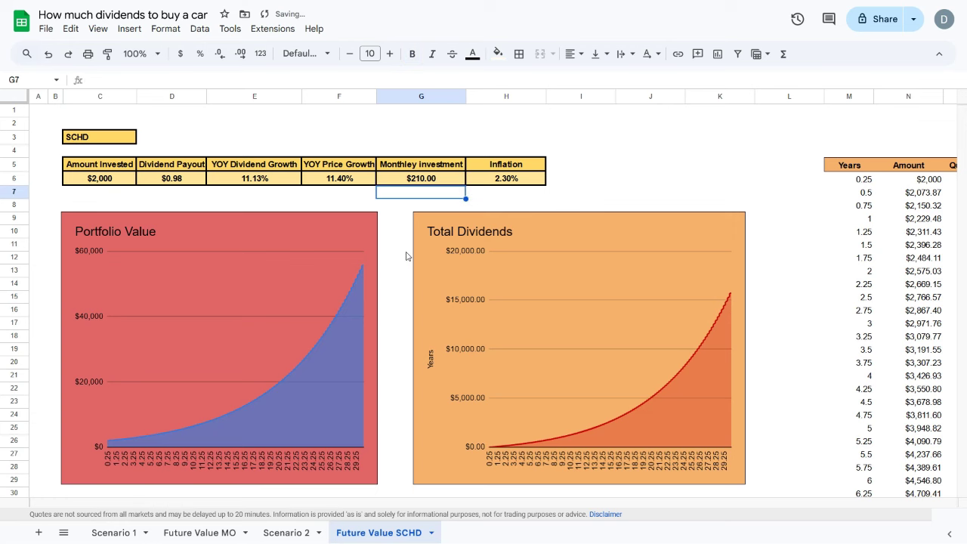
Check the Value Generated row up to Year 5 and the whole Year 5 column in the SCHD projection table
scroll(406, 257, down, 5)
scroll(406, 256, down, 3)
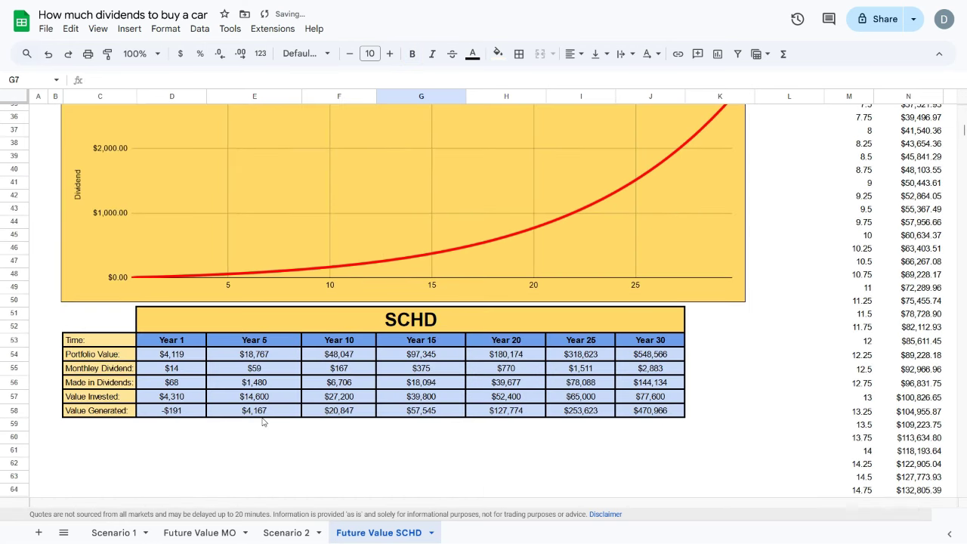
click(247, 414)
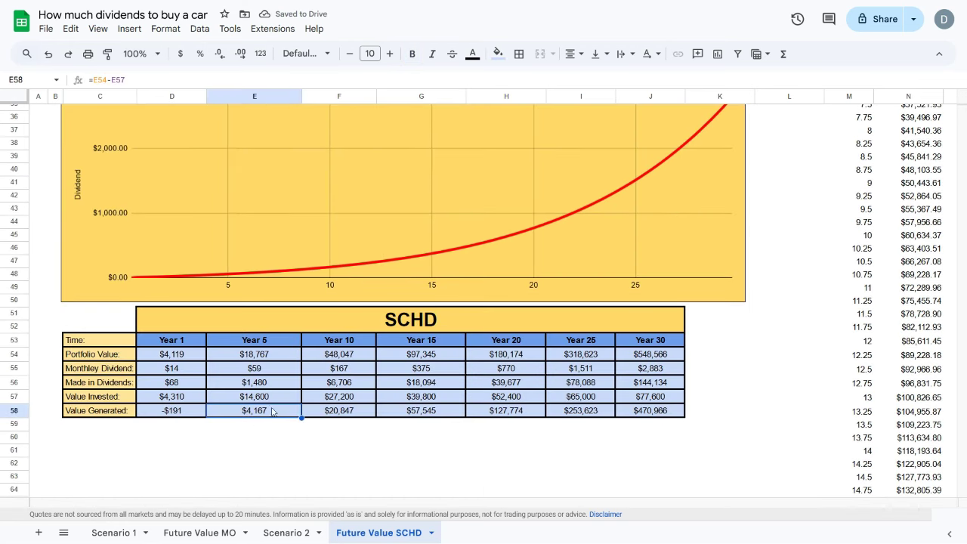
drag(93, 417, 247, 414)
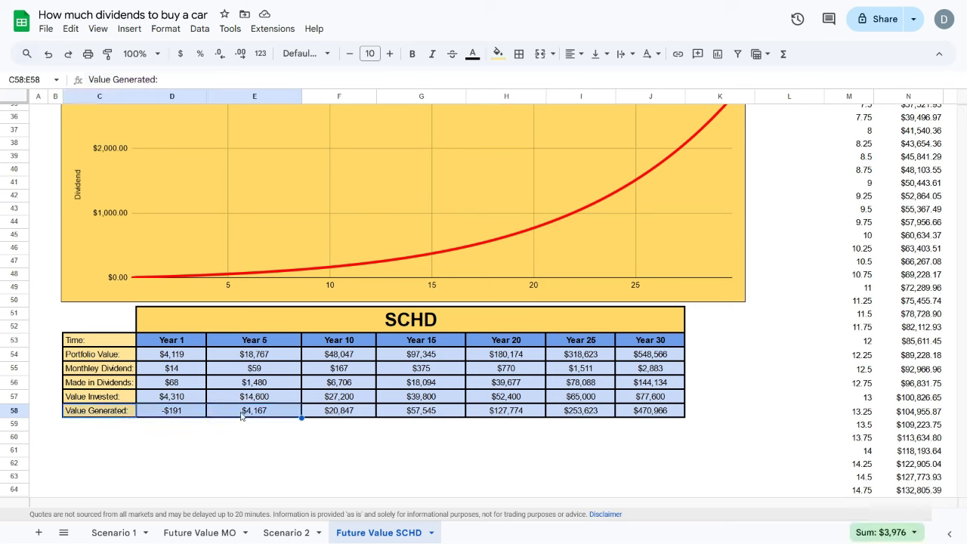
drag(278, 341, 272, 412)
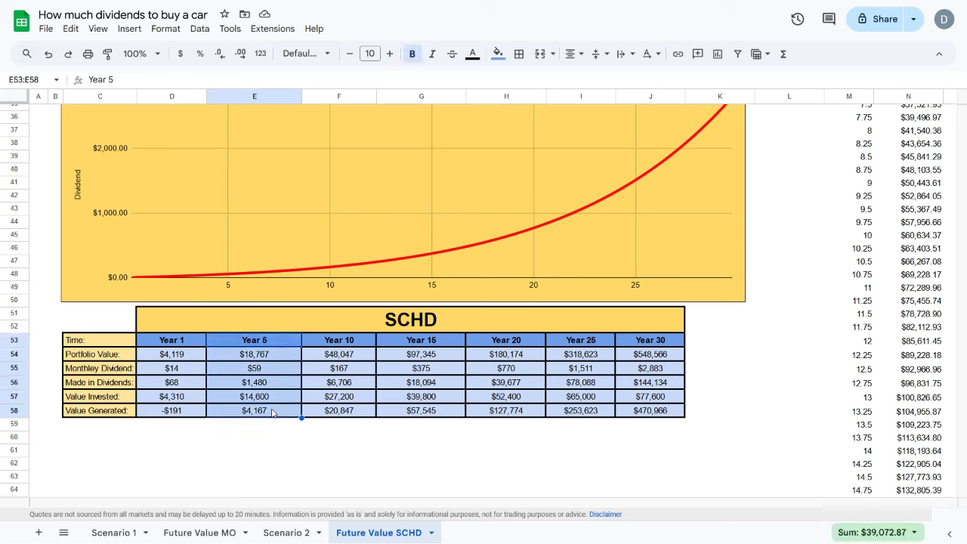